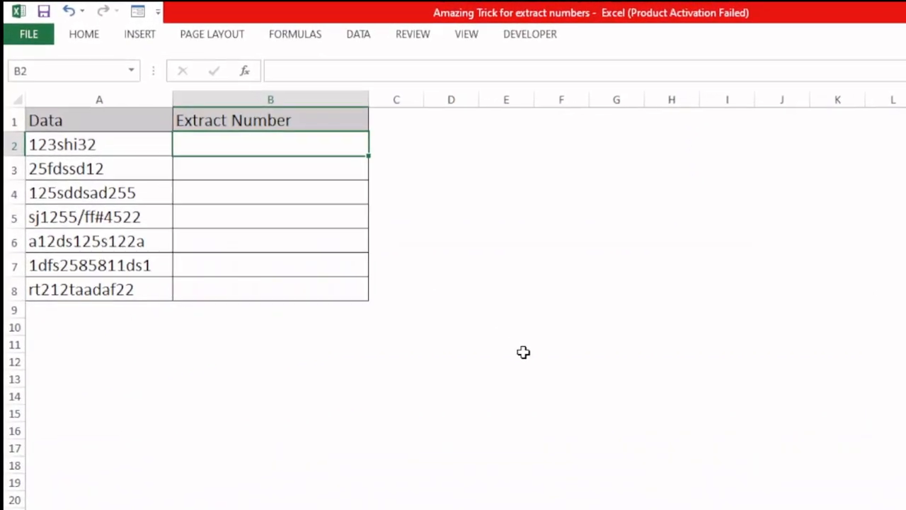
{"action": "left_click", "coordinate": [107, 142], "text": "shift"}
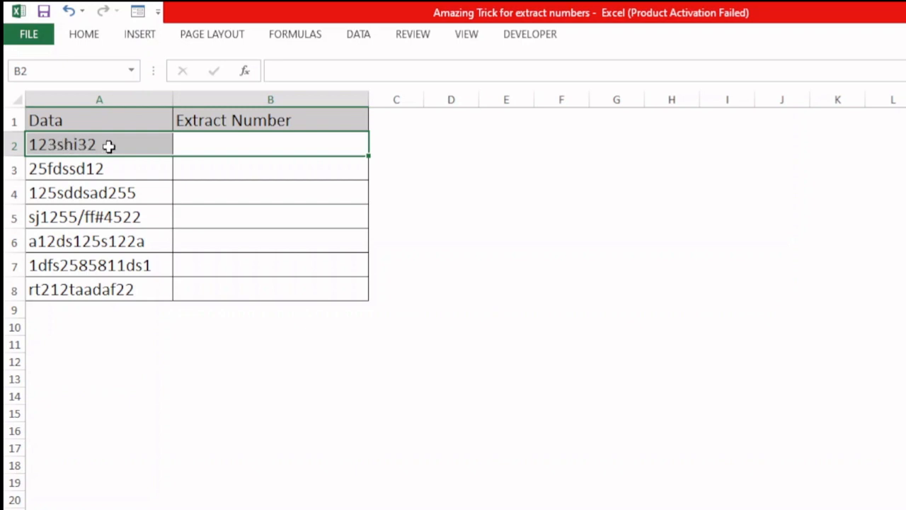
{"action": "left_click", "coordinate": [274, 150]}
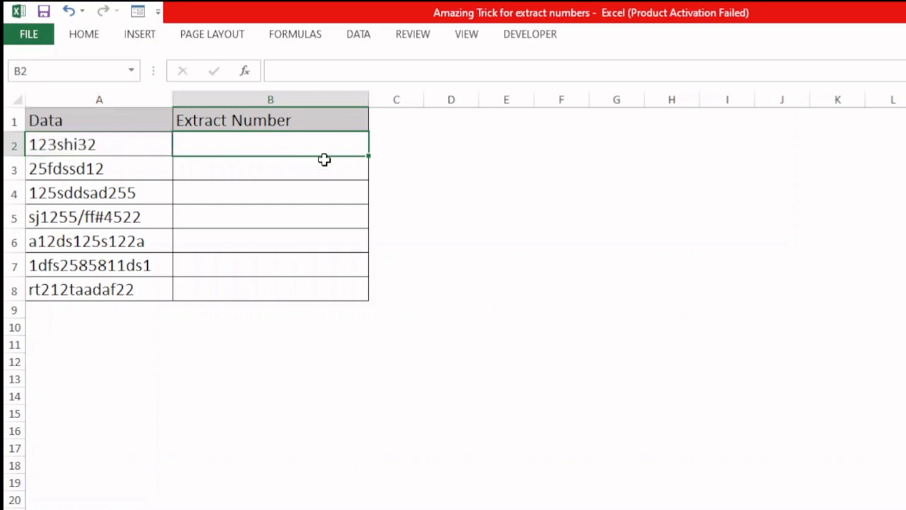
{"action": "type", "text": "12332"}
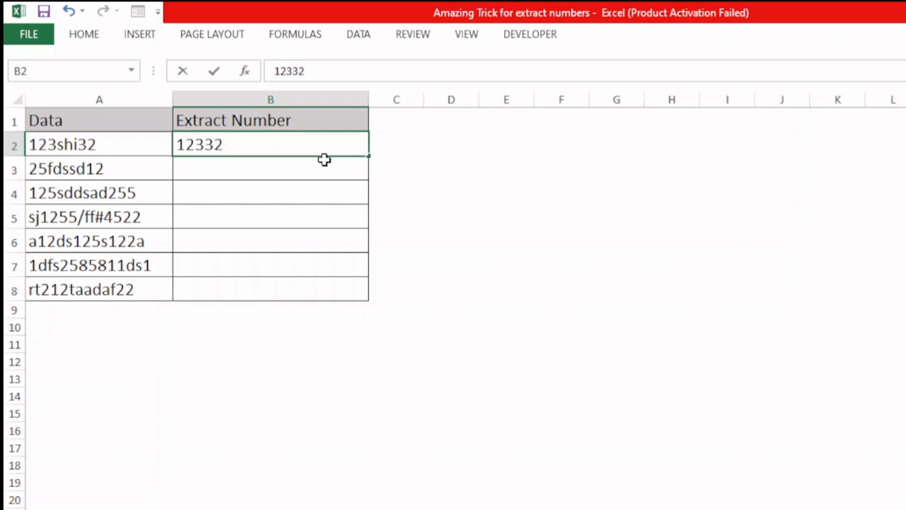
{"action": "key", "text": "Return"}
{"action": "left_click", "coordinate": [273, 146]}
{"action": "key", "text": "Delete"}
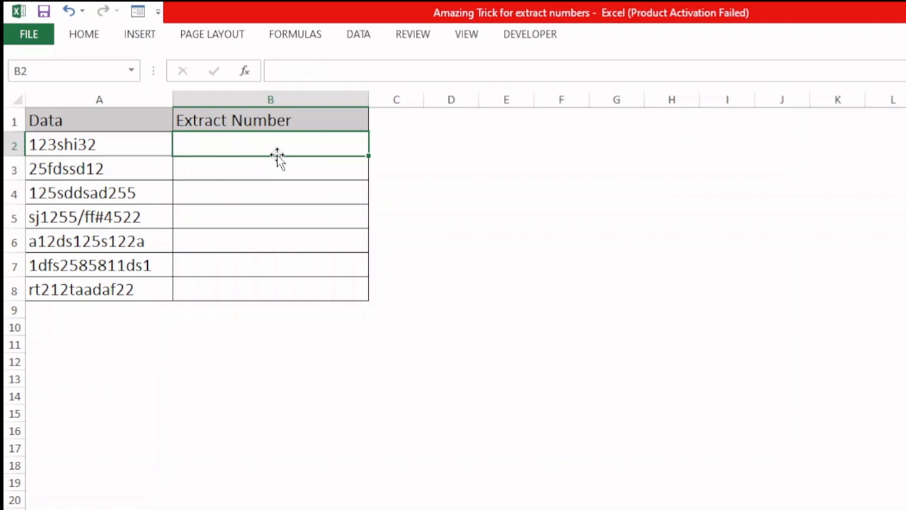
Enter the formula =ROW(INDIRECT("1:"&LEN(A2))) in B2, referencing cell A2 for the length.
{"action": "type", "text": "=row"}
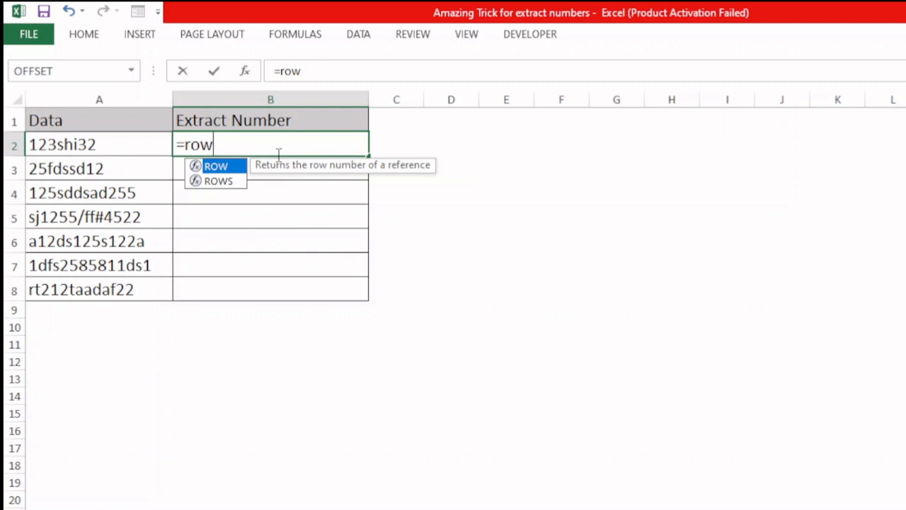
{"action": "key", "text": "Tab"}
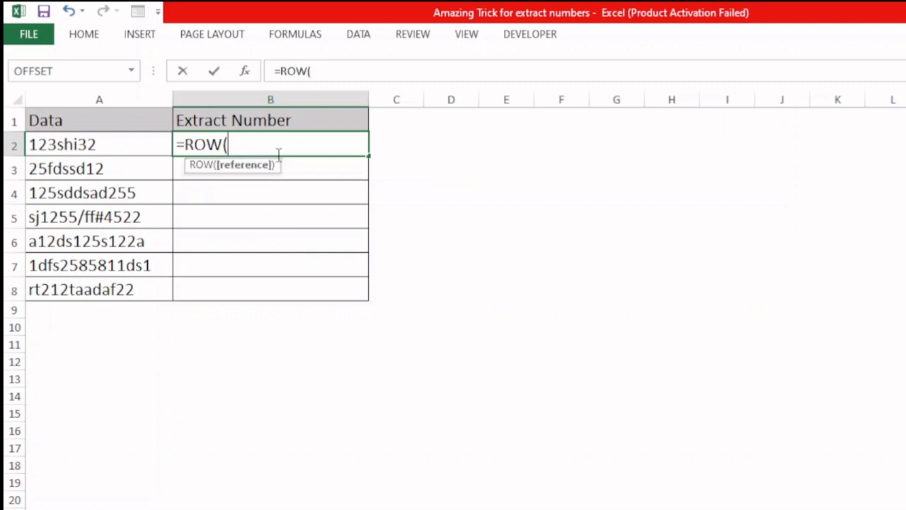
{"action": "type", "text": "i"}
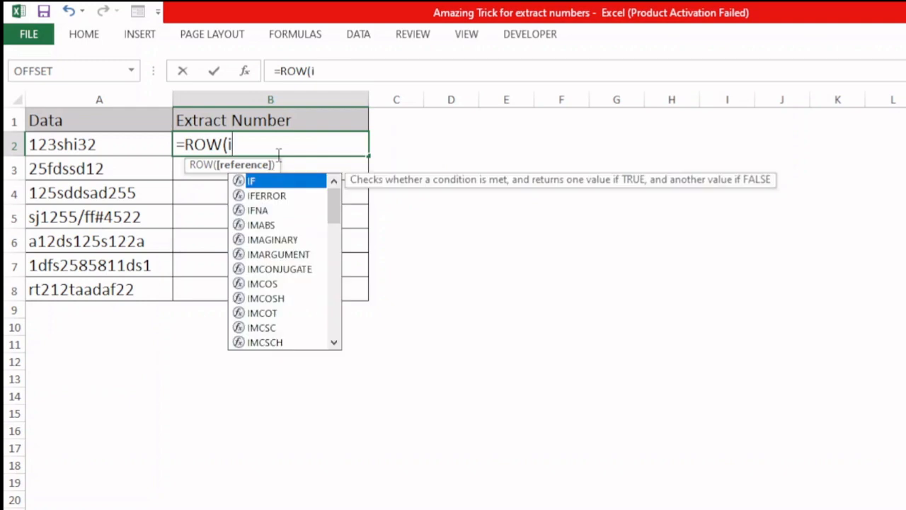
{"action": "type", "text": "ndirect"}
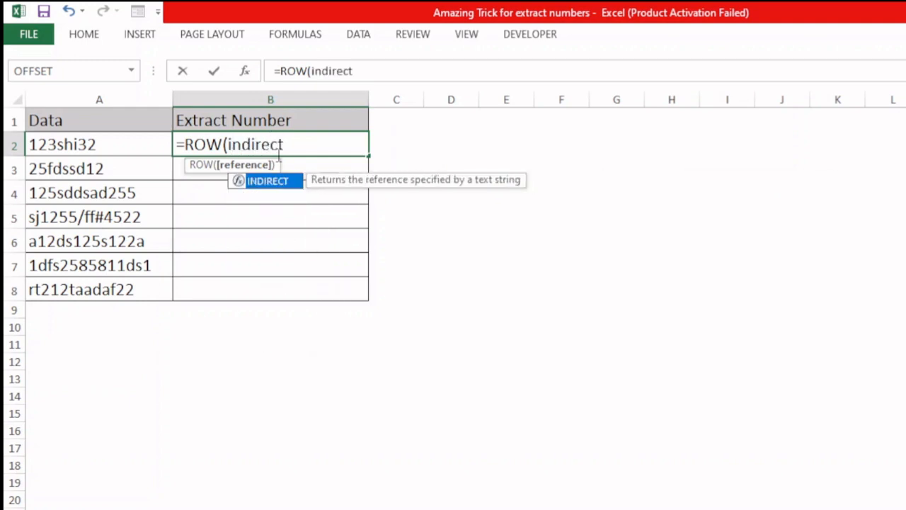
{"action": "key", "text": "Tab"}
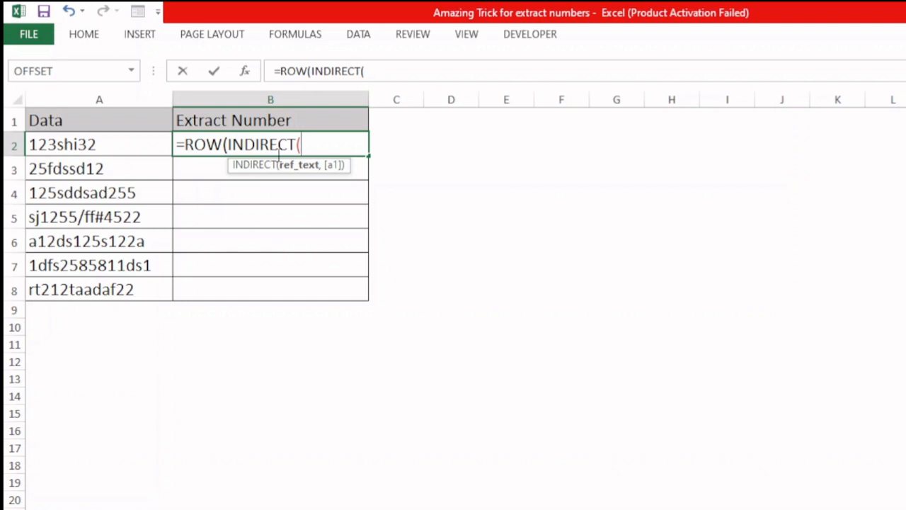
{"action": "type", "text": "\"1:"}
{"action": "type", "text": "\"&le"}
{"action": "type", "text": "n"}
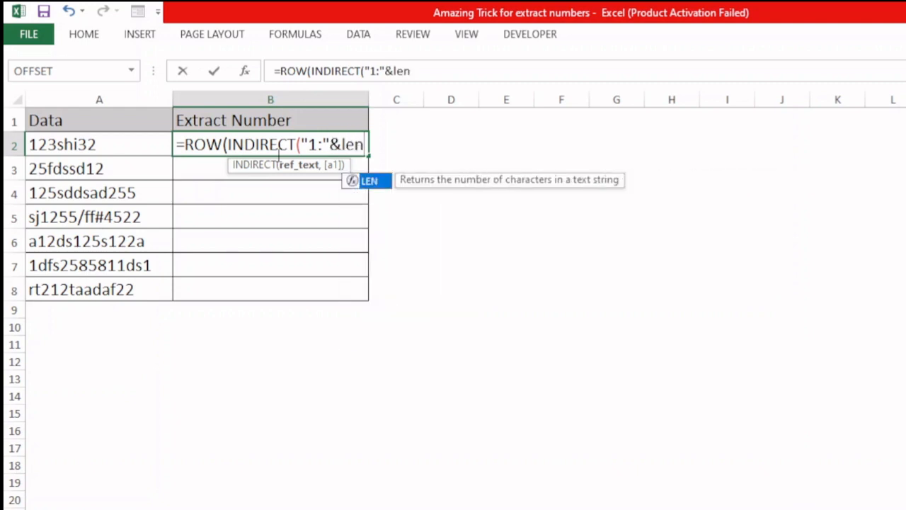
{"action": "key", "text": "Tab"}
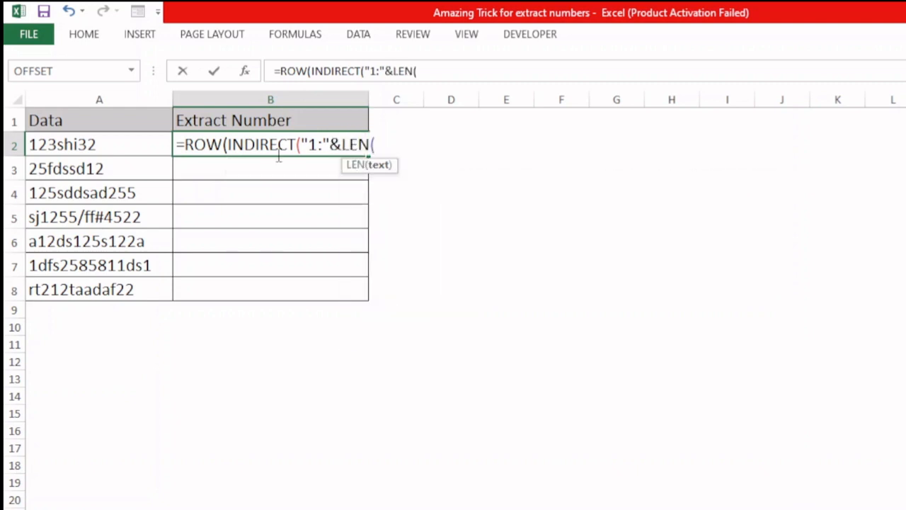
{"action": "left_click", "coordinate": [124, 146]}
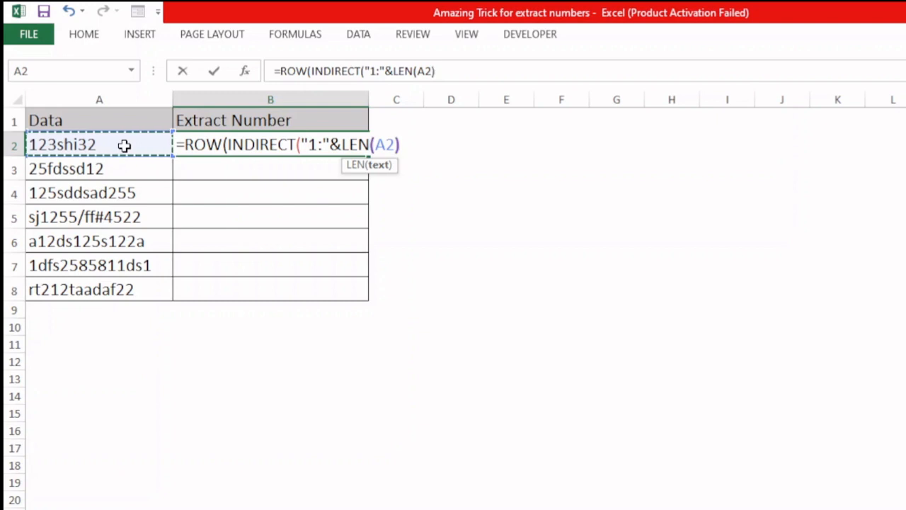
{"action": "type", "text": ")))"}
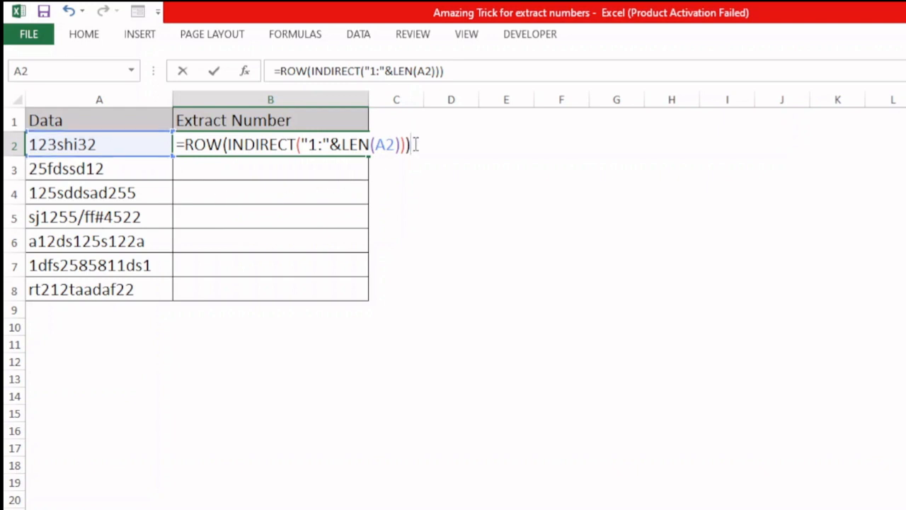
Evaluate the whole ROW(INDIRECT(...)) expression in place to preview its array, then undo the evaluation.
{"action": "left_click_drag", "start_coordinate": [415, 146], "coordinate": [206, 145]}
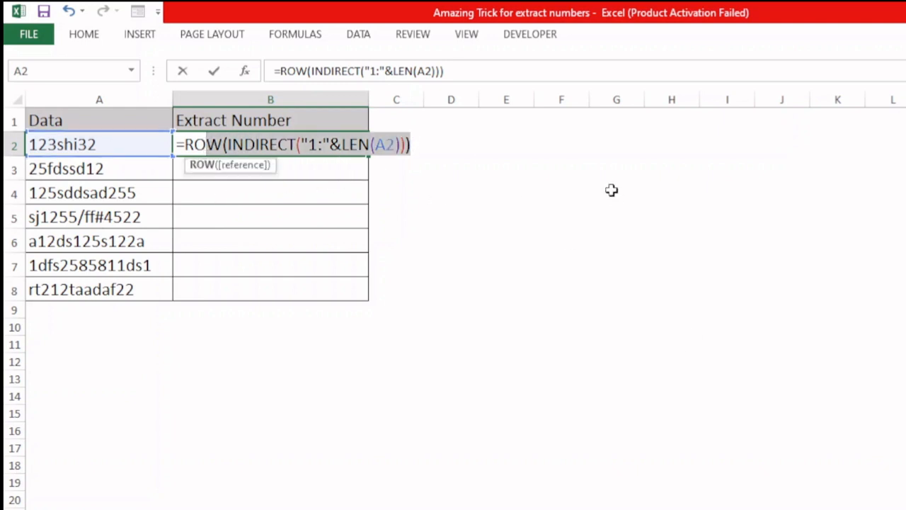
{"action": "left_click", "coordinate": [419, 145]}
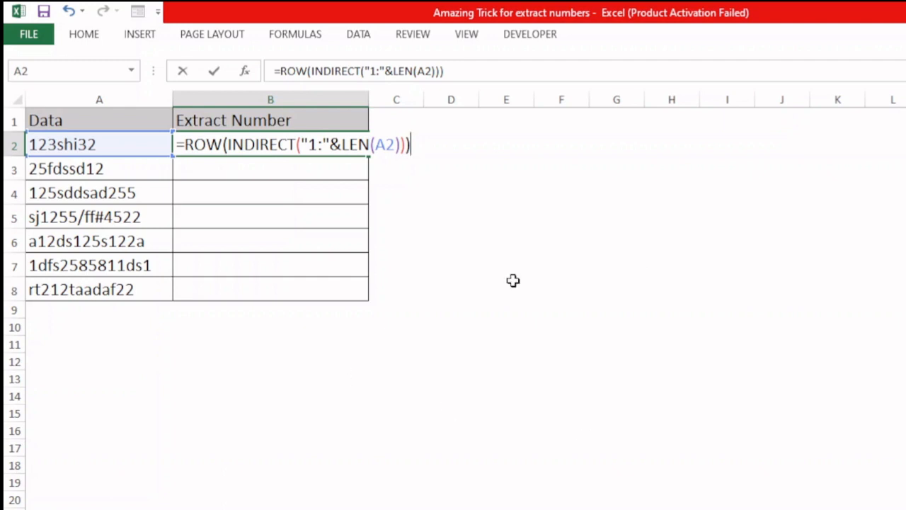
{"action": "key", "text": "shift+Home"}
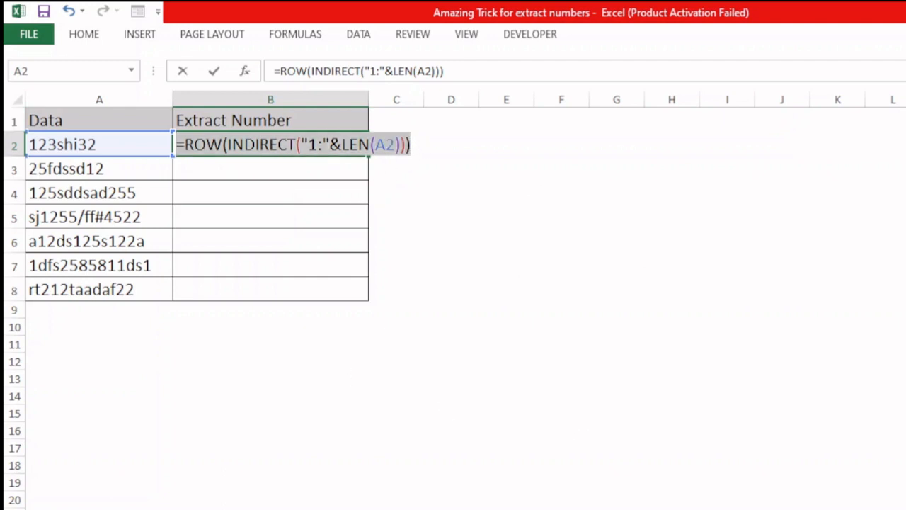
{"action": "key", "text": "F9"}
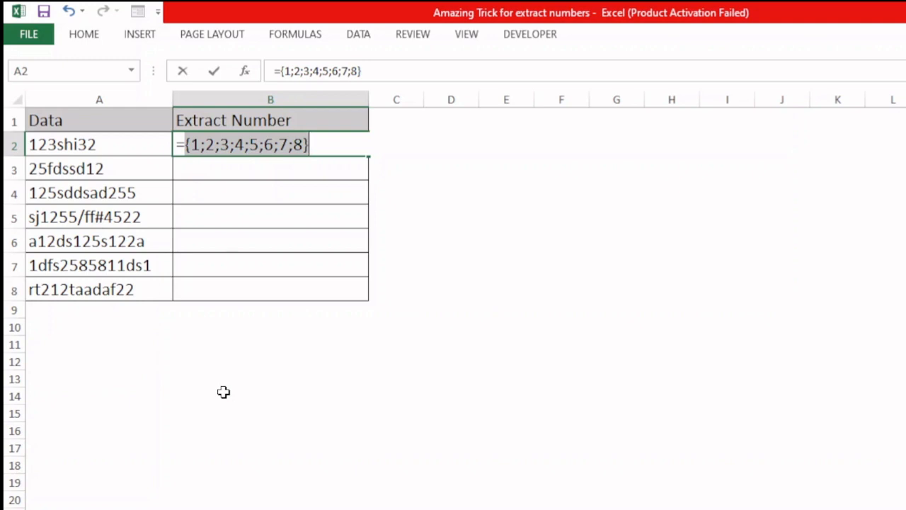
{"action": "key", "text": "ctrl+z"}
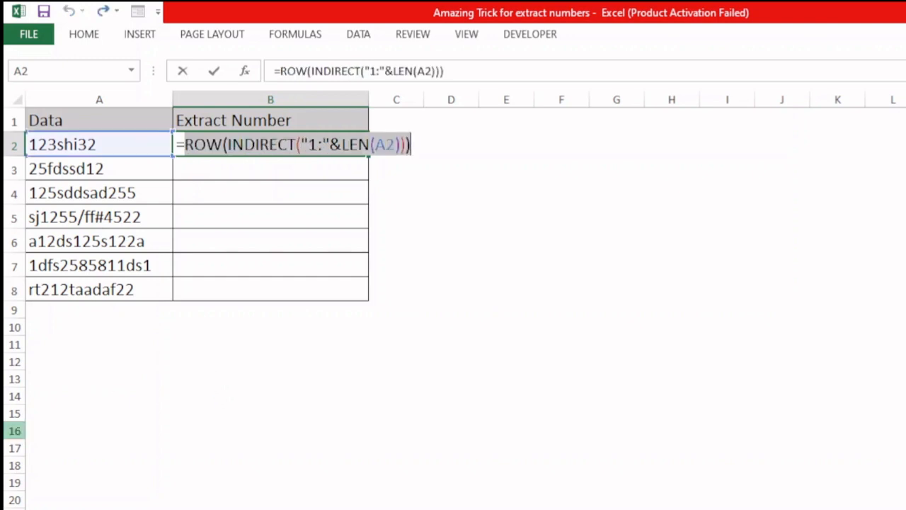
Wrap the expression in MID with A2 as the text and 1 as the number of characters.
{"action": "left_click", "coordinate": [182, 146]}
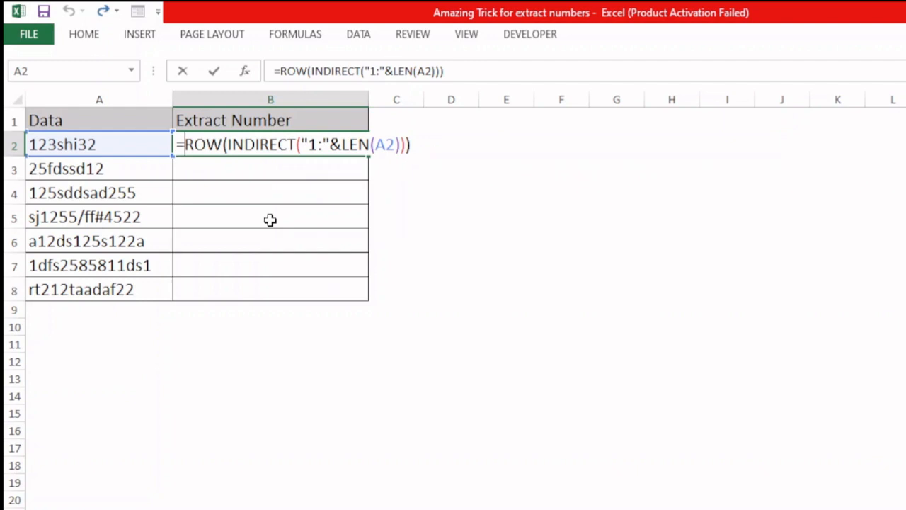
{"action": "type", "text": "mid"}
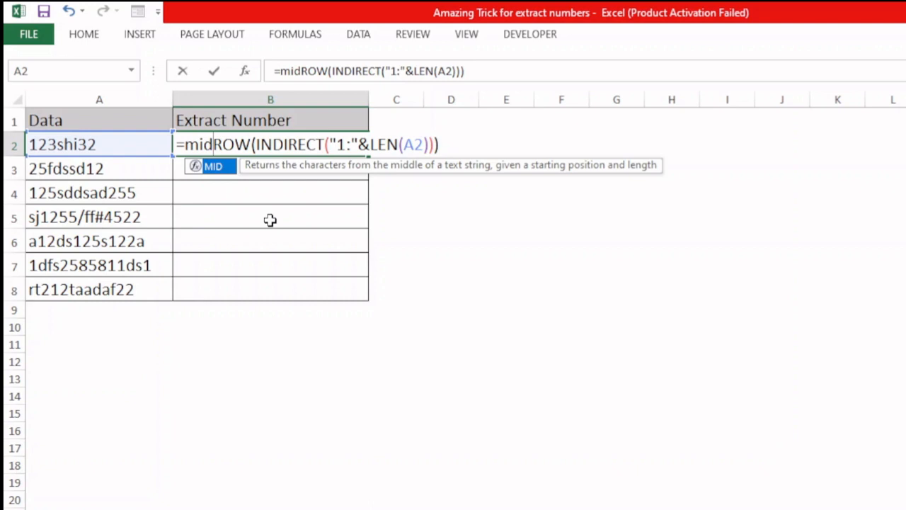
{"action": "key", "text": "Tab"}
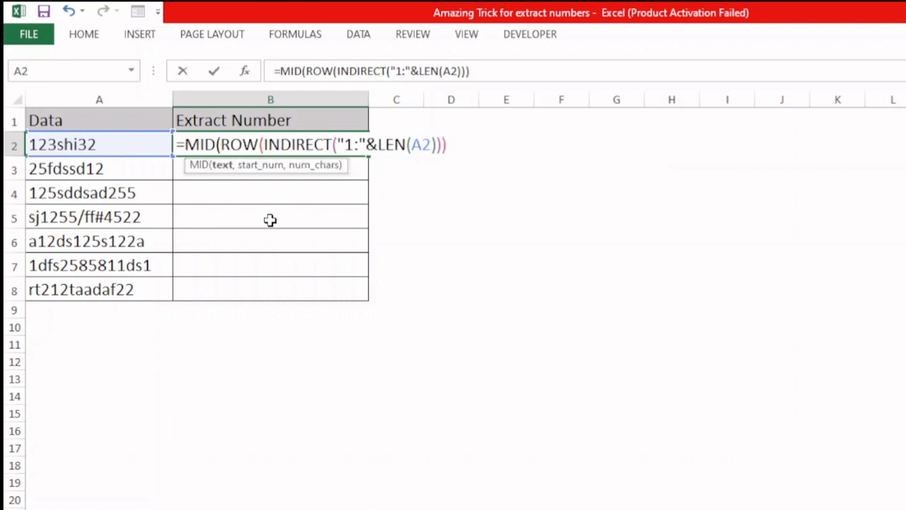
{"action": "left_click", "coordinate": [120, 145]}
{"action": "type", "text": ","}
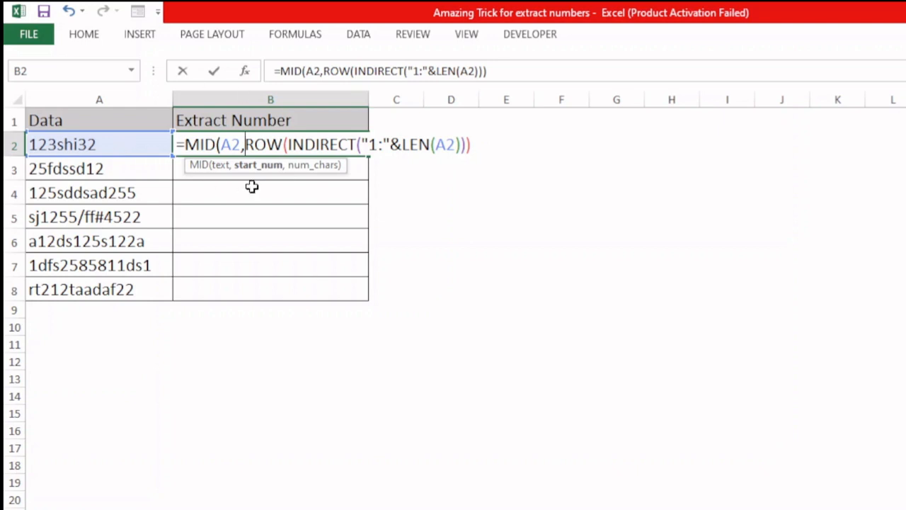
{"action": "left_click", "coordinate": [262, 165]}
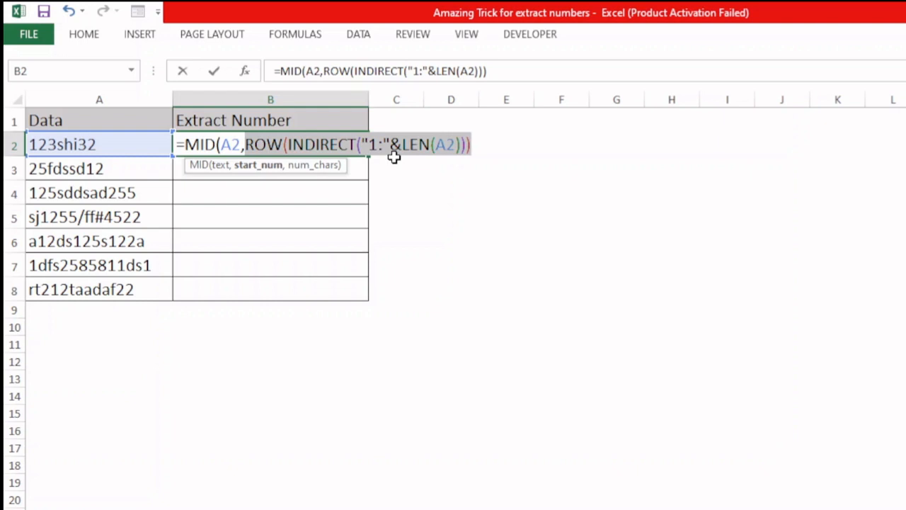
{"action": "left_click", "coordinate": [472, 145]}
{"action": "type", "text": ","}
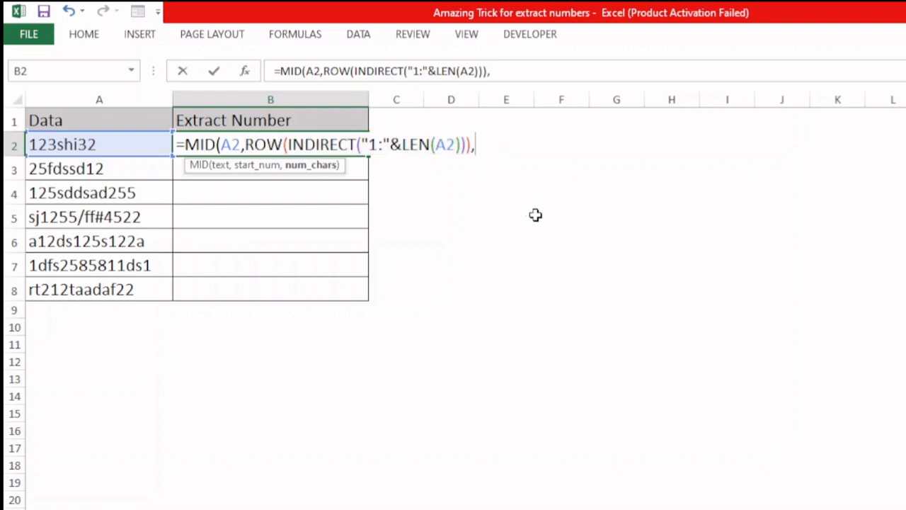
{"action": "type", "text": "1)"}
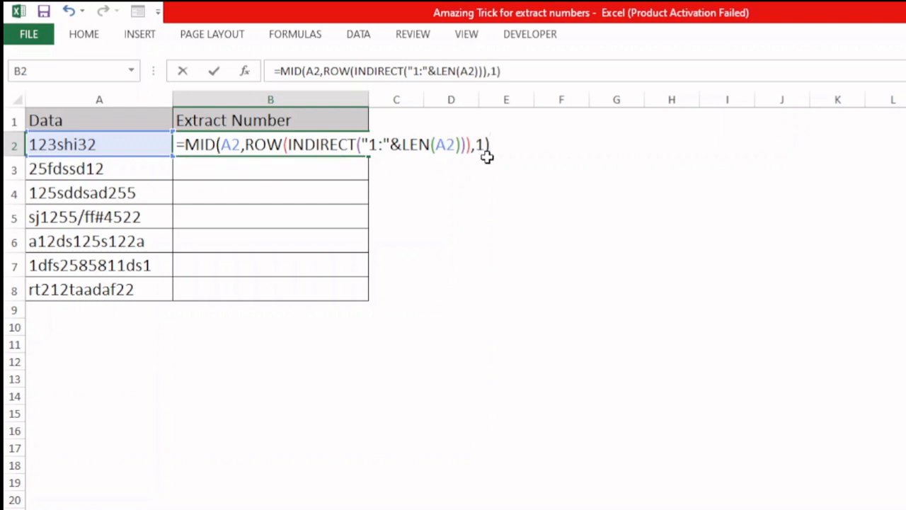
Evaluate the MID formula in place to preview the character array, then undo the evaluation.
{"action": "left_click_drag", "start_coordinate": [491, 146], "coordinate": [28, 145]}
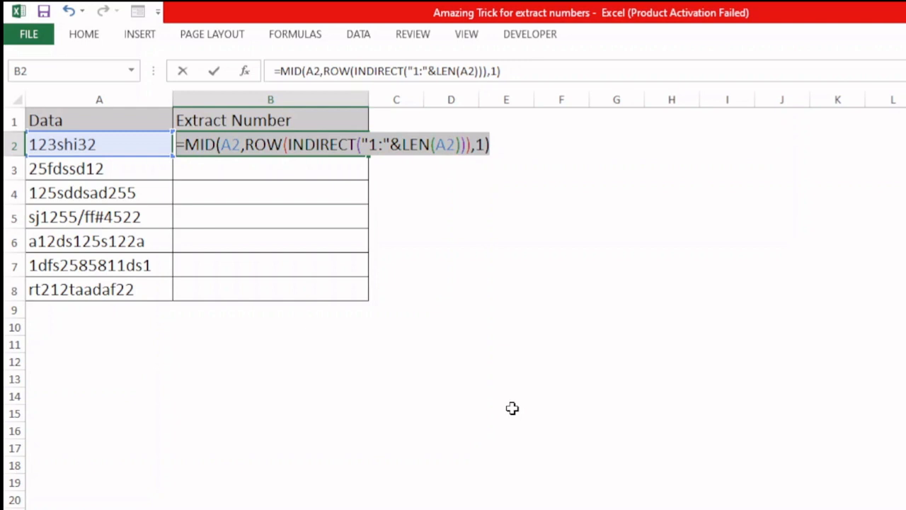
{"action": "key", "text": "F9"}
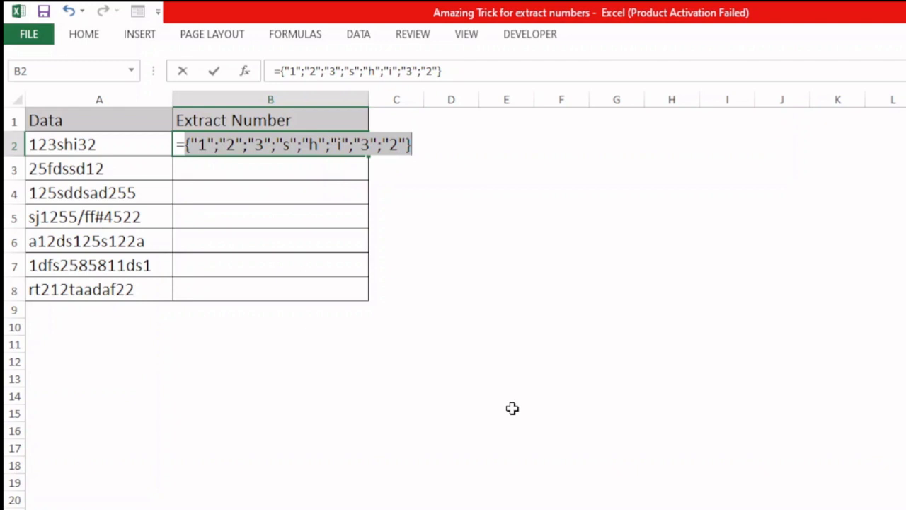
{"action": "key", "text": "ctrl+z"}
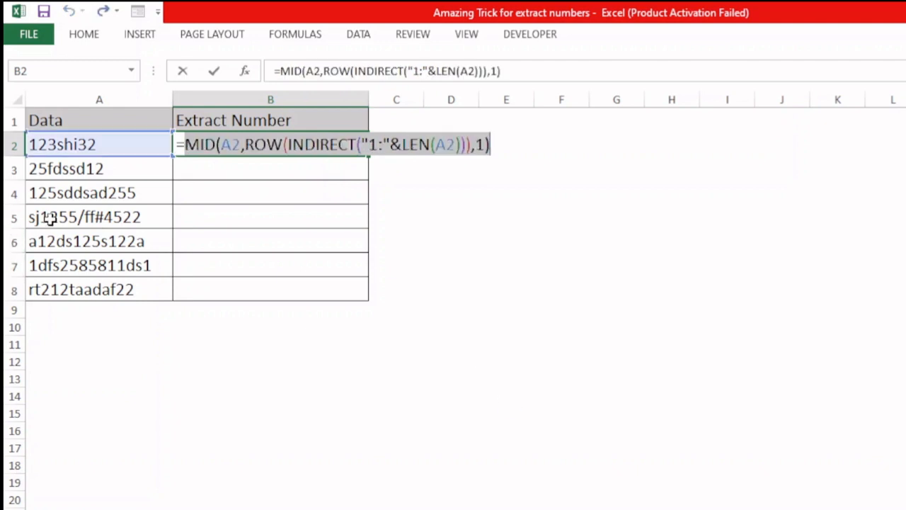
Wrap the MID expression in a VALUE function and close its parenthesis.
{"action": "left_click", "coordinate": [182, 146]}
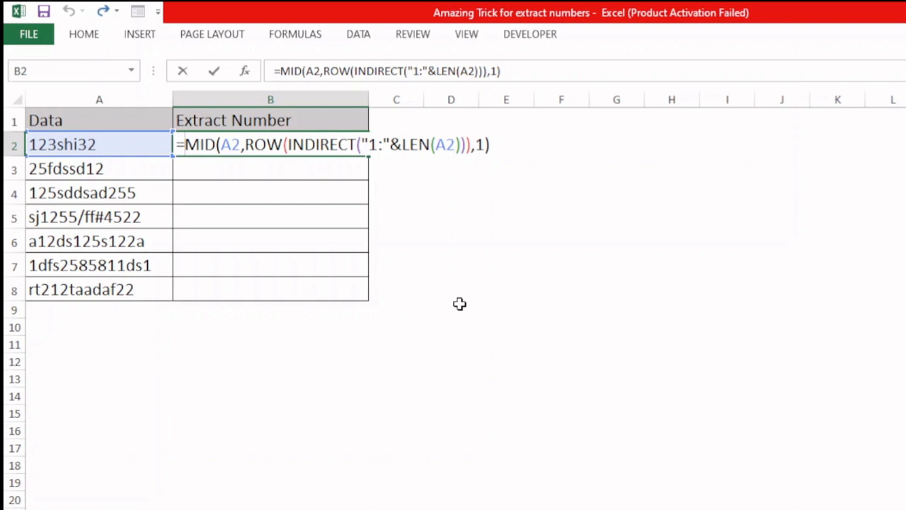
{"action": "type", "text": "value"}
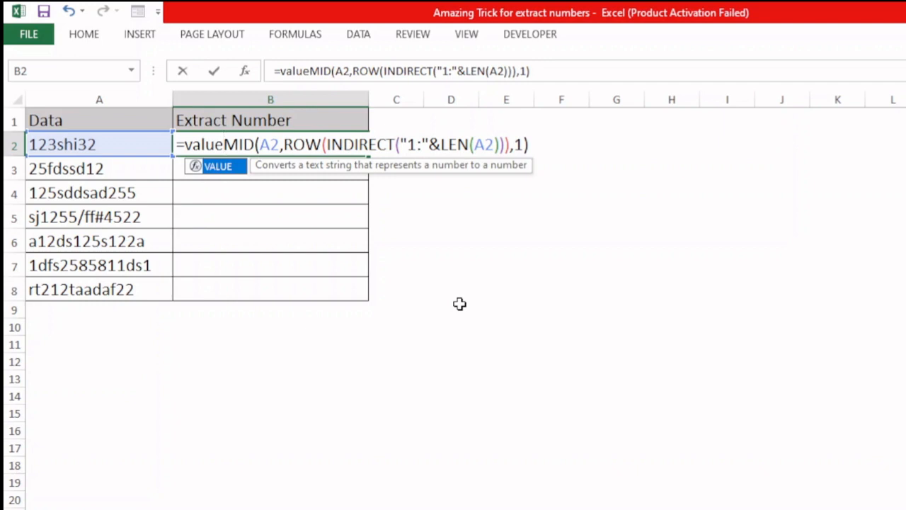
{"action": "key", "text": "Tab"}
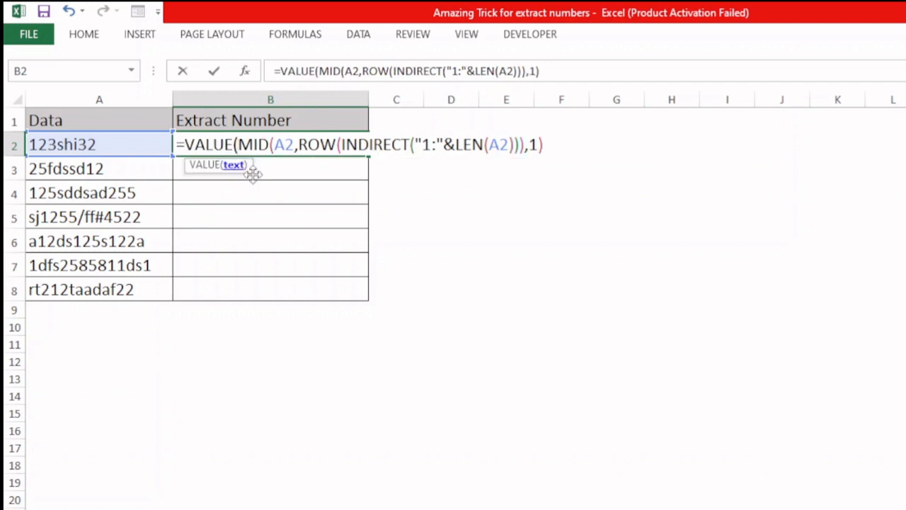
{"action": "left_click", "coordinate": [548, 146]}
{"action": "type", "text": ")"}
Evaluate the VALUE formula in place to preview the resulting array, then undo the evaluation.
{"action": "left_click_drag", "start_coordinate": [551, 144], "coordinate": [98, 146]}
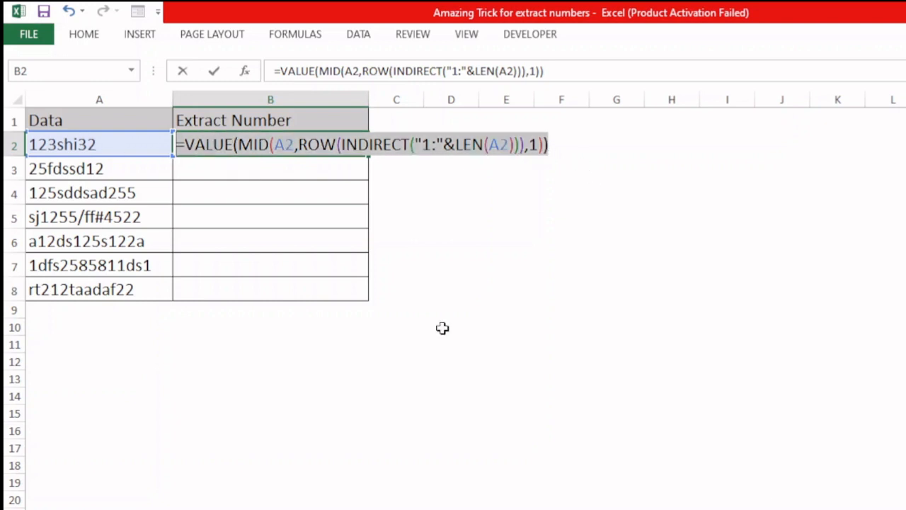
{"action": "key", "text": "F9"}
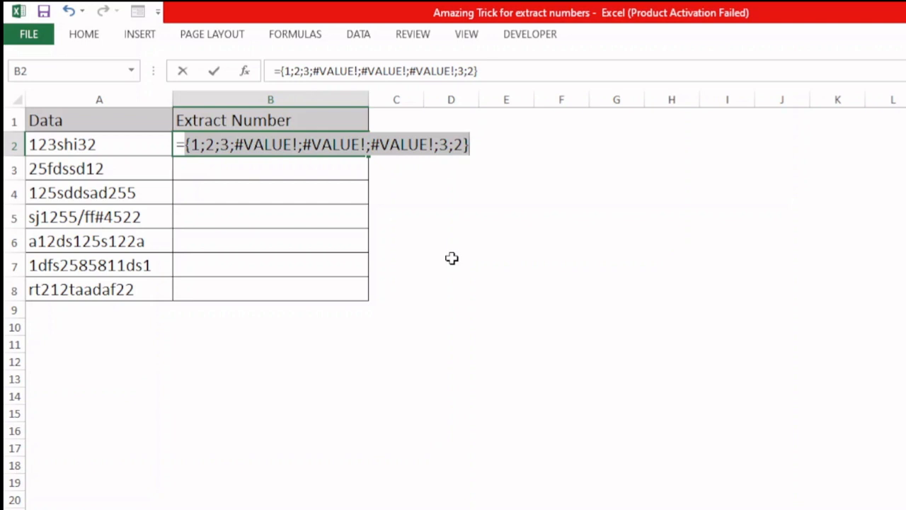
{"action": "key", "text": "ctrl+z"}
Wrap the VALUE expression in an ISNUMBER function and close its parenthesis.
{"action": "key", "text": "Left"}
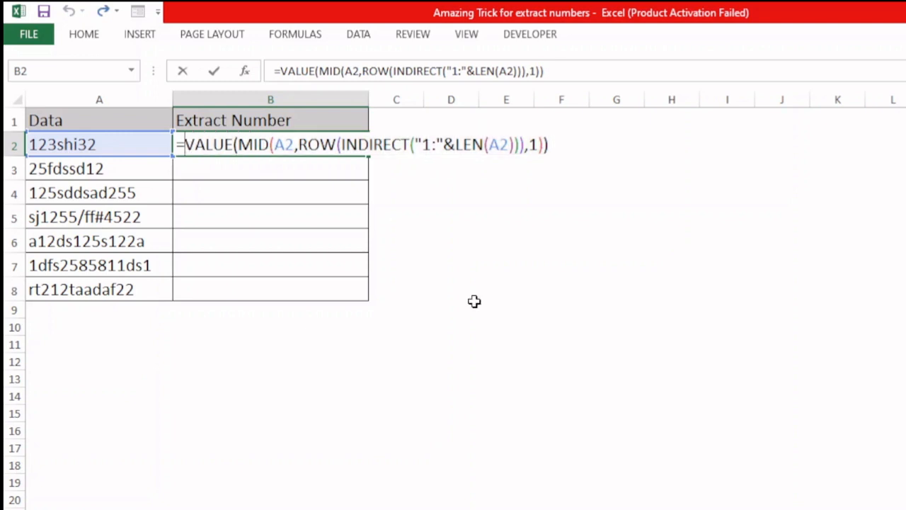
{"action": "type", "text": "isnumbe"}
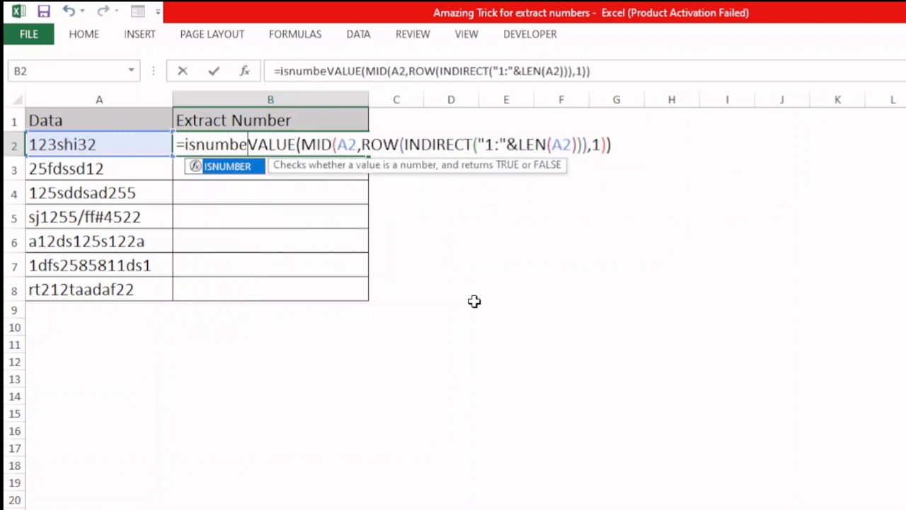
{"action": "type", "text": "r"}
{"action": "key", "text": "Tab"}
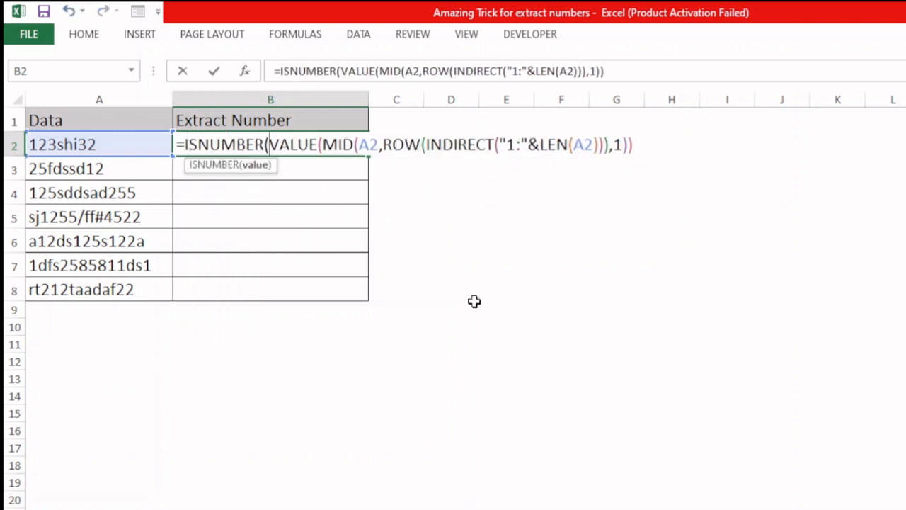
{"action": "left_click", "coordinate": [647, 144]}
{"action": "type", "text": ")"}
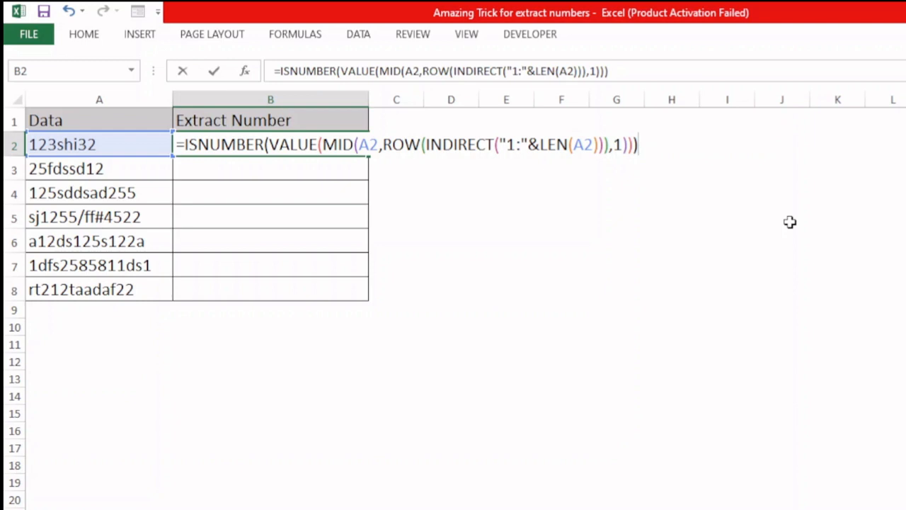
Evaluate the ISNUMBER formula in place to preview the TRUE/FALSE array, then undo the evaluation.
{"action": "key", "text": "shift+Home"}
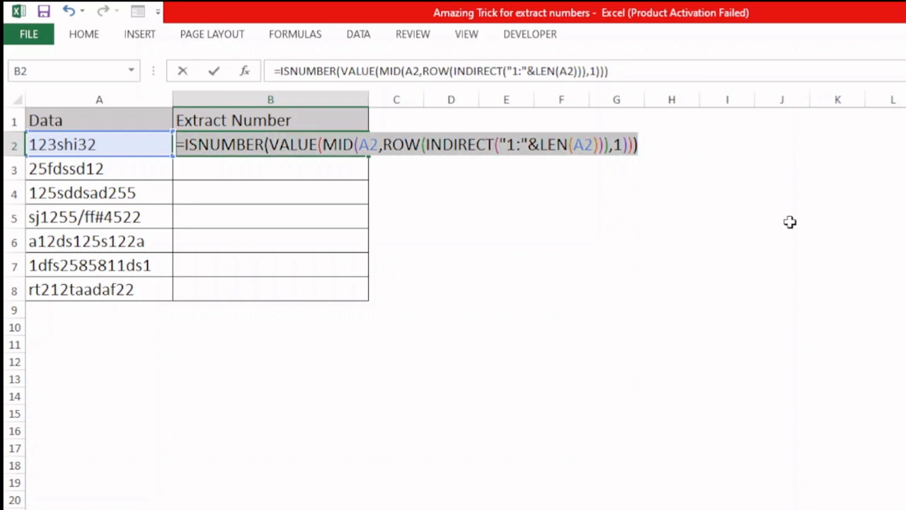
{"action": "key", "text": "F9"}
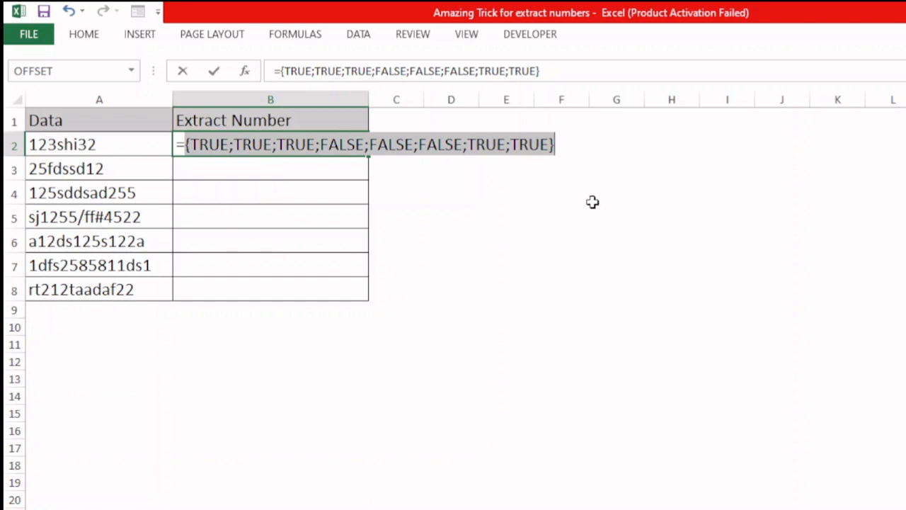
{"action": "key", "text": "ctrl+z"}
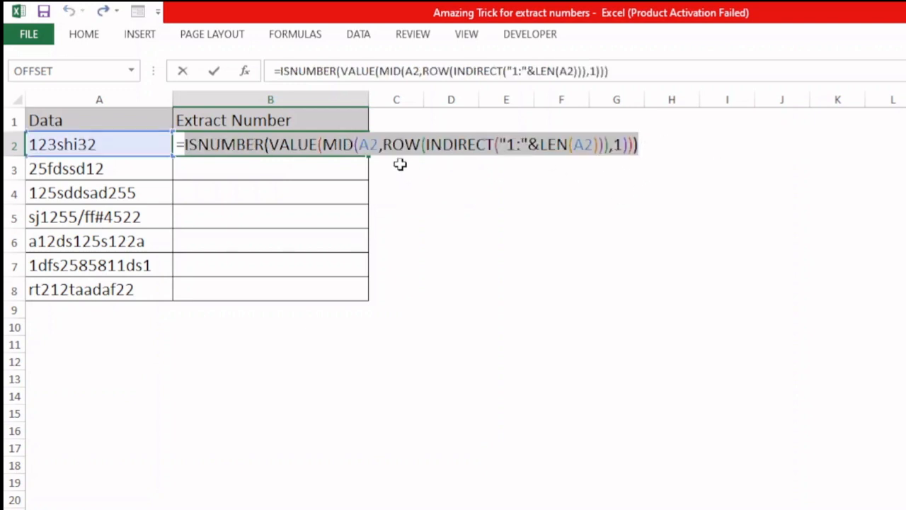
Copy the ROW(INDIRECT("1:"&LEN(A2))) portion and paste it after a multiplication sign at the formula's end.
{"action": "left_click_drag", "start_coordinate": [384, 147], "coordinate": [646, 157]}
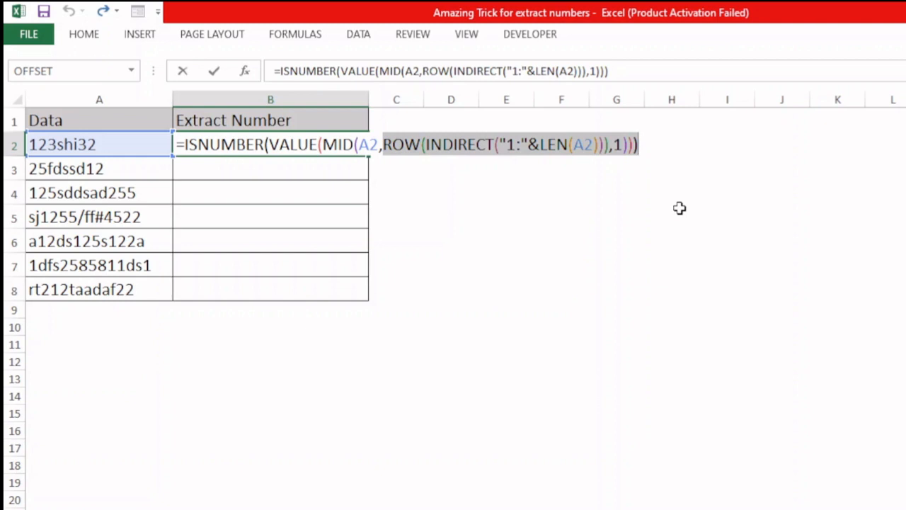
{"action": "left_click", "coordinate": [654, 148]}
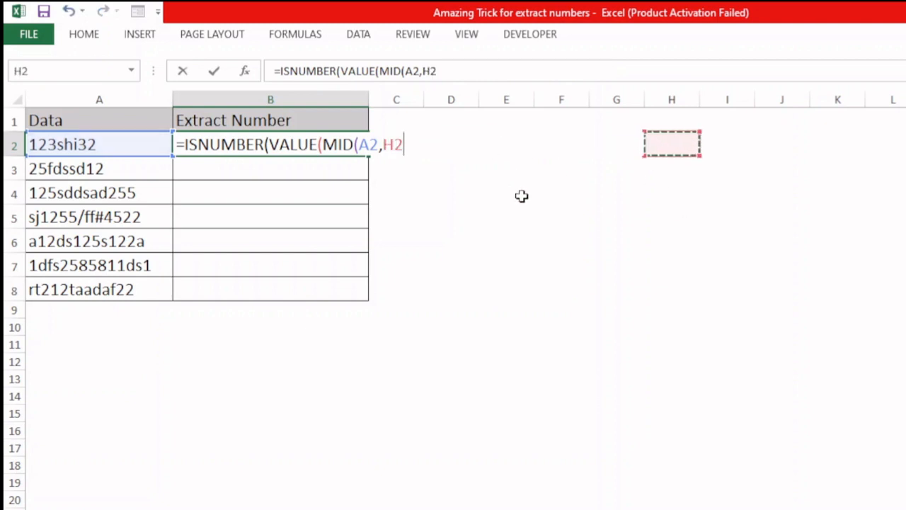
{"action": "key", "text": "ctrl+z"}
{"action": "left_click", "coordinate": [643, 145]}
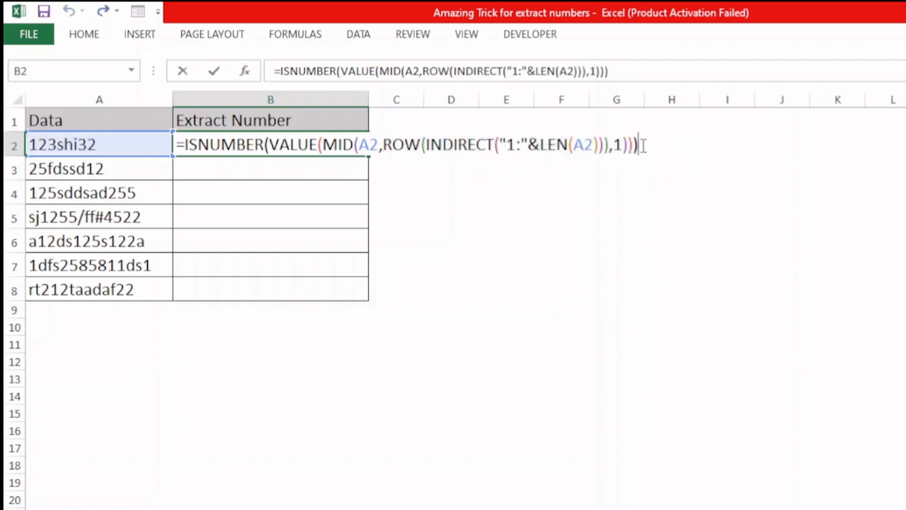
{"action": "type", "text": "*"}
{"action": "key", "text": "ctrl+v"}
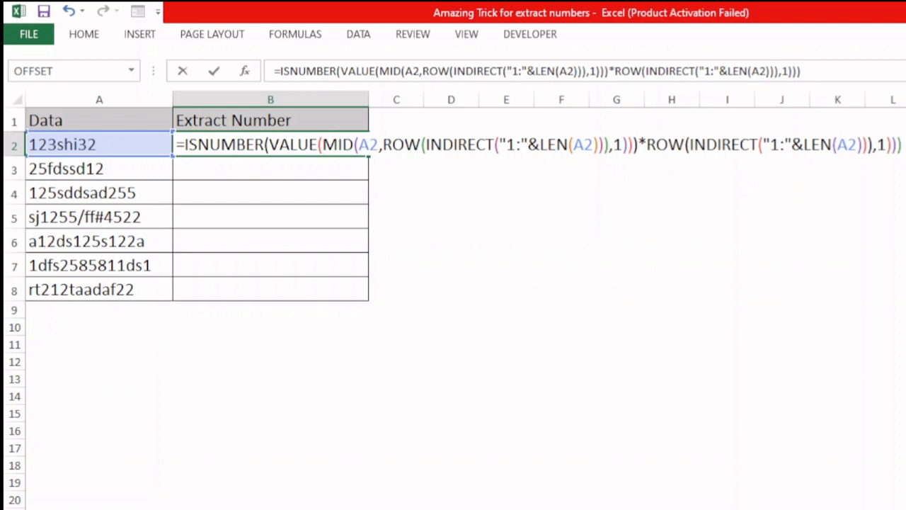
Try to evaluate the multiplied formula in place, dismissing the error each time.
{"action": "left_click_drag", "start_coordinate": [902, 145], "coordinate": [177, 145]}
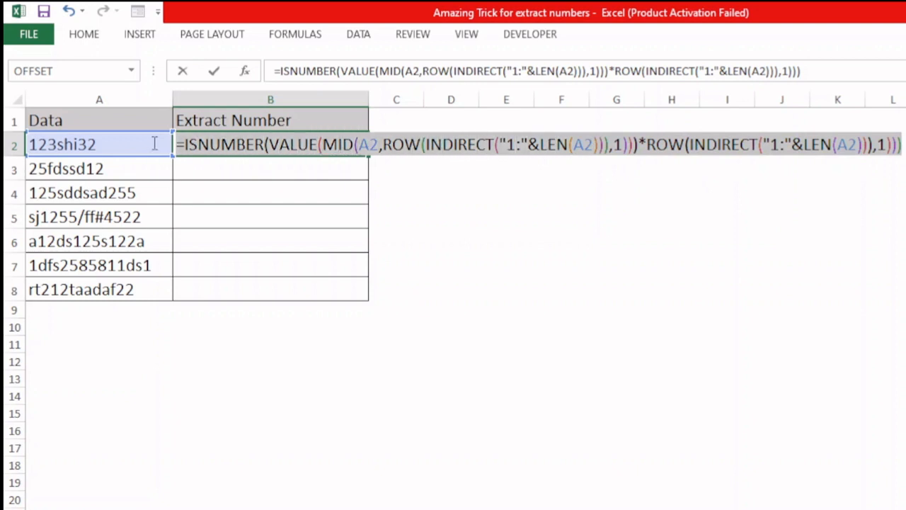
{"action": "key", "text": "F9"}
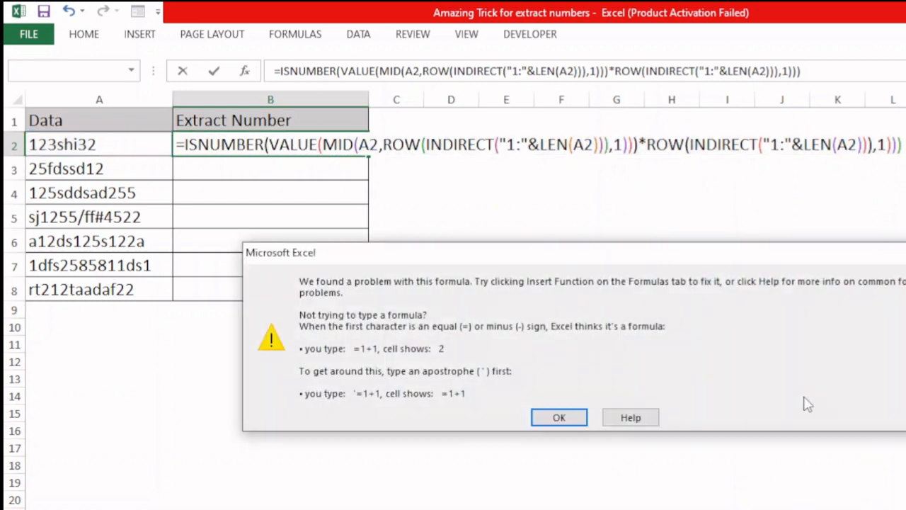
{"action": "left_click", "coordinate": [559, 419]}
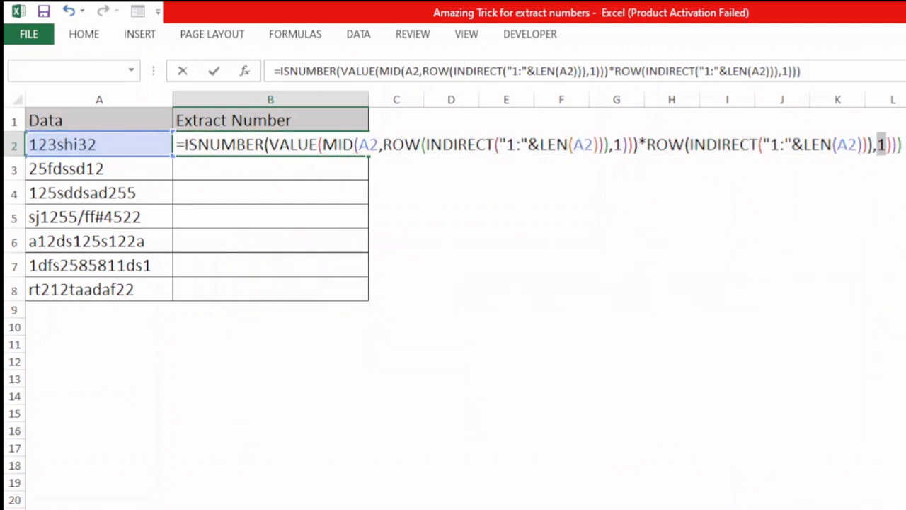
{"action": "left_click_drag", "start_coordinate": [904, 145], "coordinate": [143, 145]}
{"action": "key", "text": "F9"}
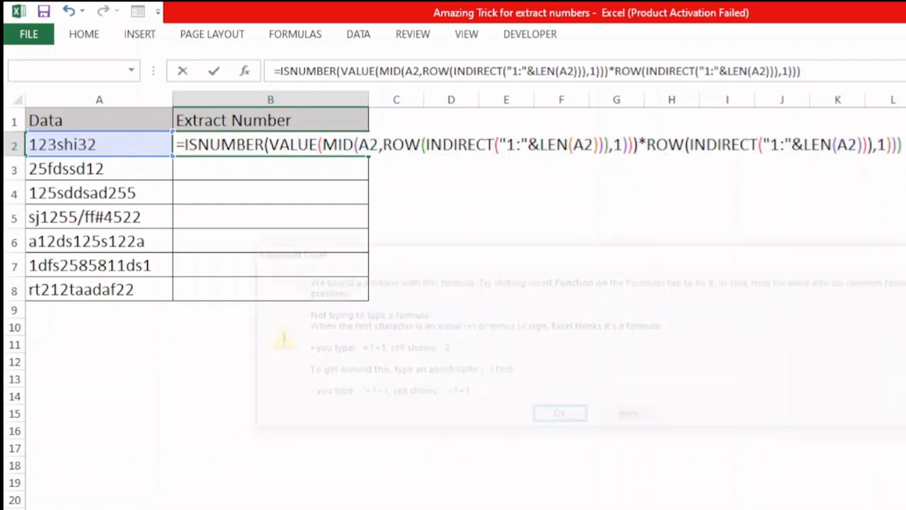
{"action": "left_click", "coordinate": [560, 418]}
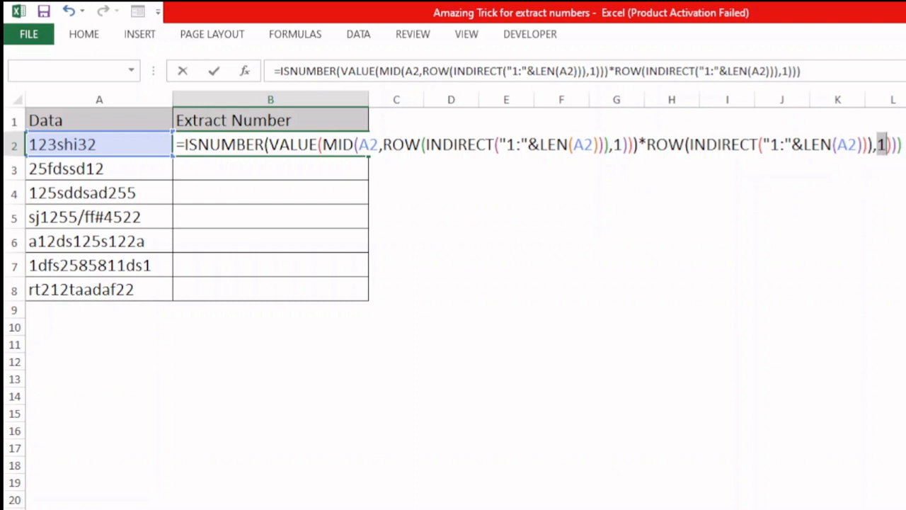
Delete the trailing ,1) left over from the pasted ROW expression.
{"action": "left_click", "coordinate": [904, 143]}
{"action": "key", "text": "BackSpace"}
{"action": "key", "text": "BackSpace"}
{"action": "key", "text": "BackSpace"}
{"action": "key", "text": "BackSpace"}
{"action": "key", "text": "BackSpace"}
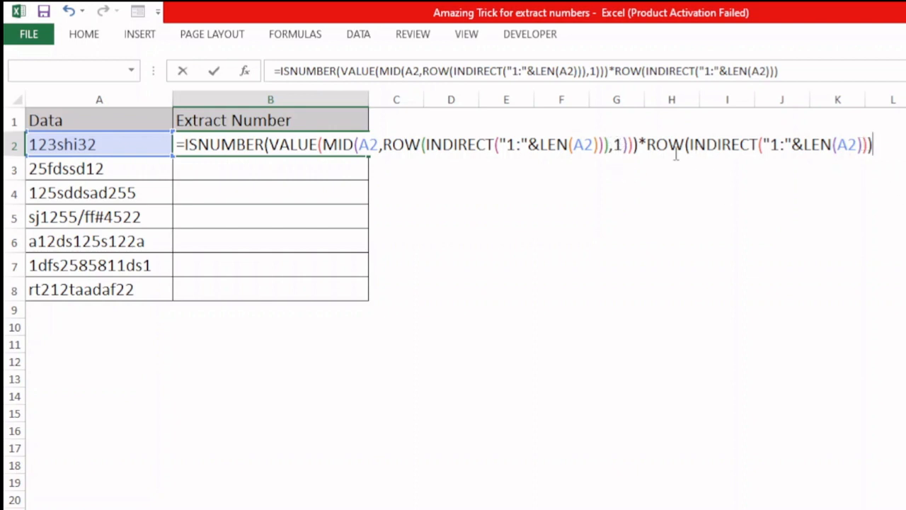
Evaluate the pasted ROW part and then the whole formula in place, undoing each evaluation.
{"action": "left_click_drag", "start_coordinate": [645, 144], "coordinate": [892, 154]}
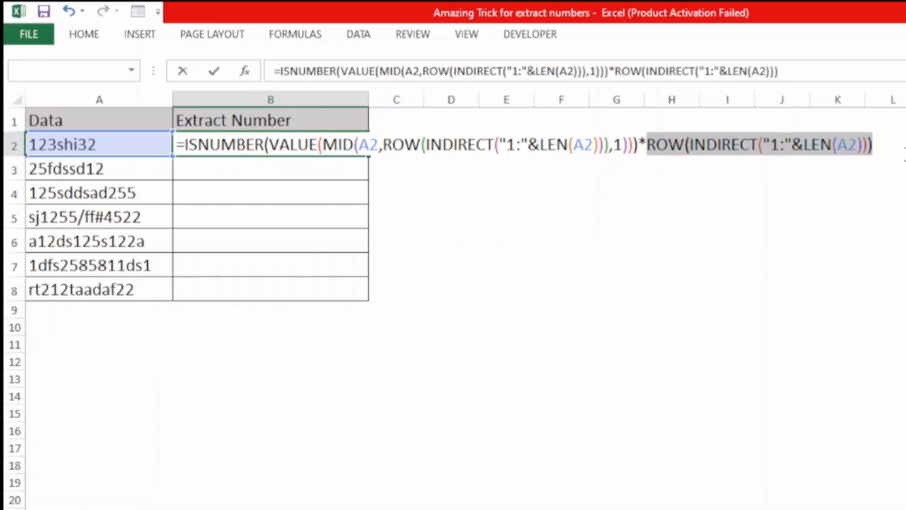
{"action": "key", "text": "F9"}
{"action": "key", "text": "ctrl+z"}
{"action": "left_click_drag", "start_coordinate": [878, 145], "coordinate": [352, 224]}
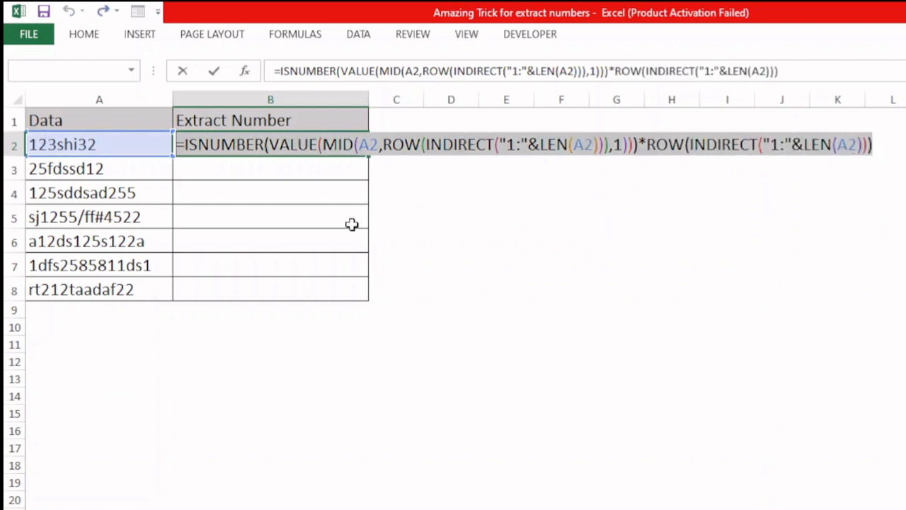
{"action": "key", "text": "F9"}
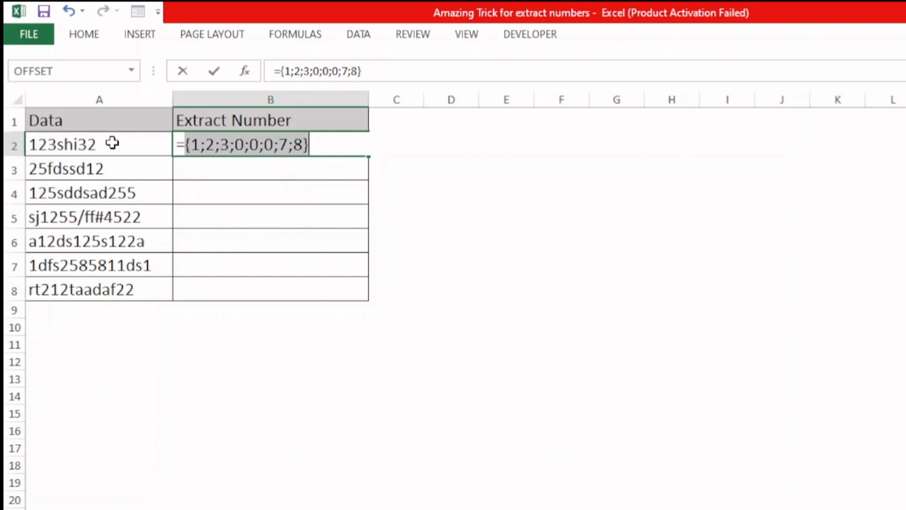
{"action": "key", "text": "ctrl+z"}
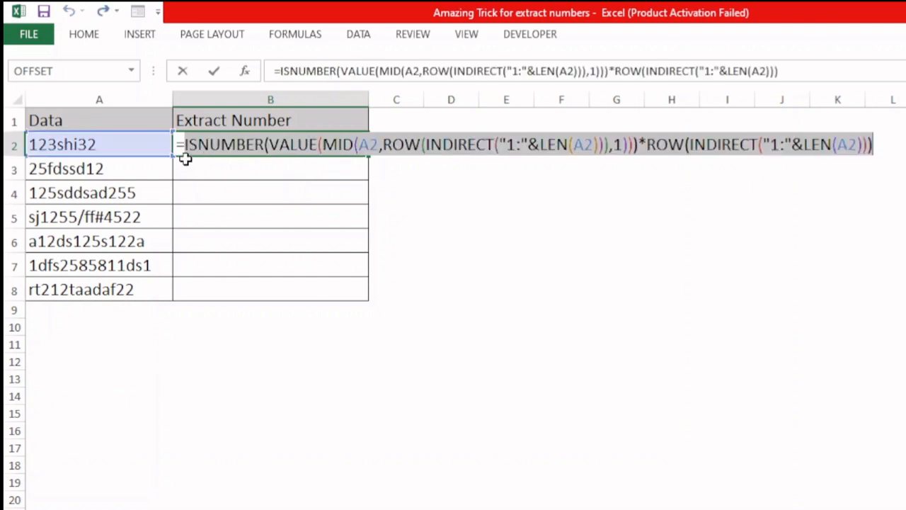
Wrap the expression in LARGE and paste the copied ROW(INDIRECT…) expression as its k argument.
{"action": "left_click", "coordinate": [186, 147]}
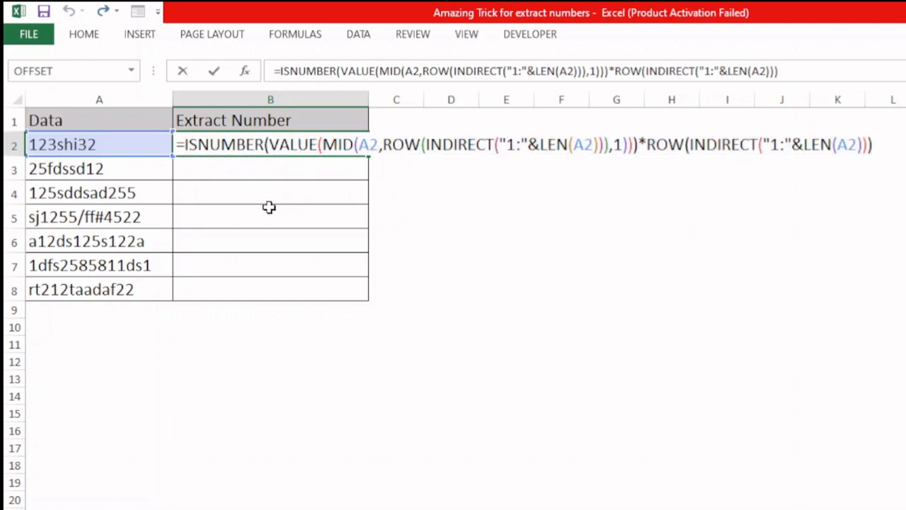
{"action": "type", "text": "large"}
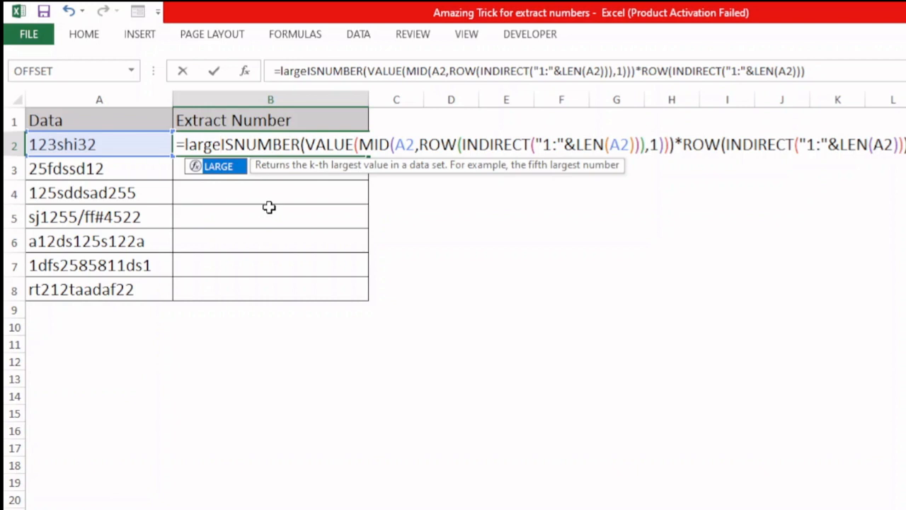
{"action": "key", "text": "Tab"}
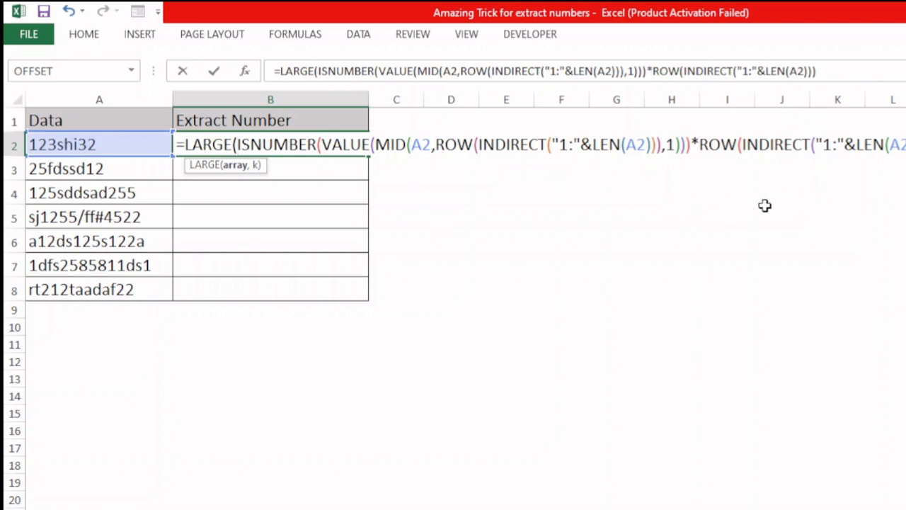
{"action": "left_click", "coordinate": [696, 146]}
{"action": "left_click_drag", "start_coordinate": [699, 147], "coordinate": [905, 147]}
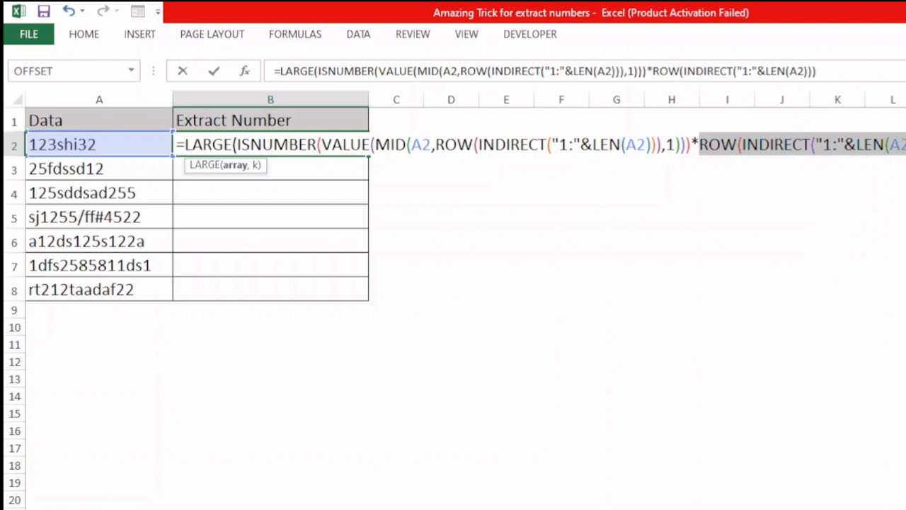
{"action": "key", "text": "Right"}
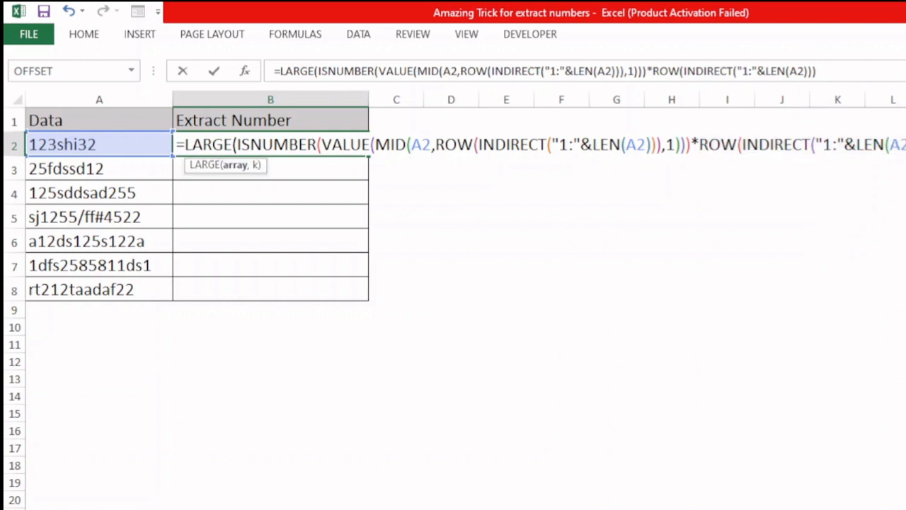
{"action": "type", "text": ","}
{"action": "key", "text": "ctrl+v"}
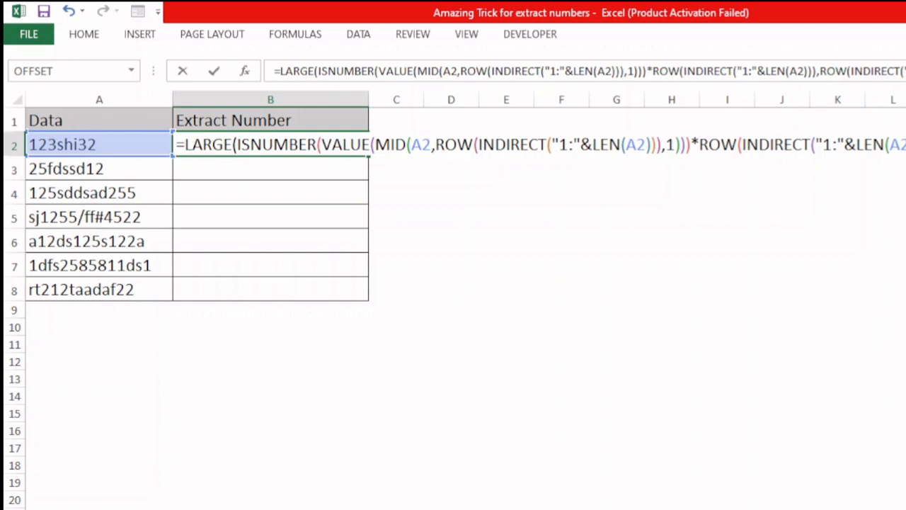
Evaluate the LARGE formula in place to preview the sorted array, then undo the evaluation.
{"action": "key", "text": "shift+Home"}
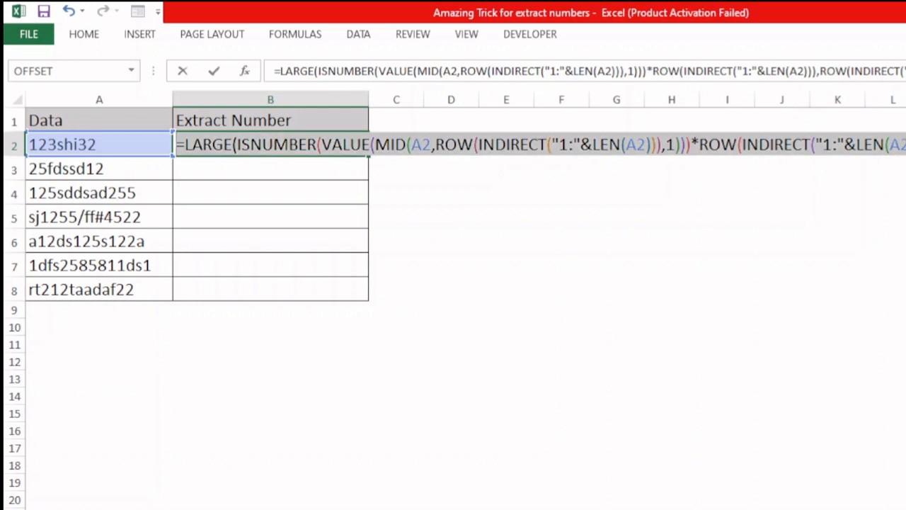
{"action": "key", "text": "F9"}
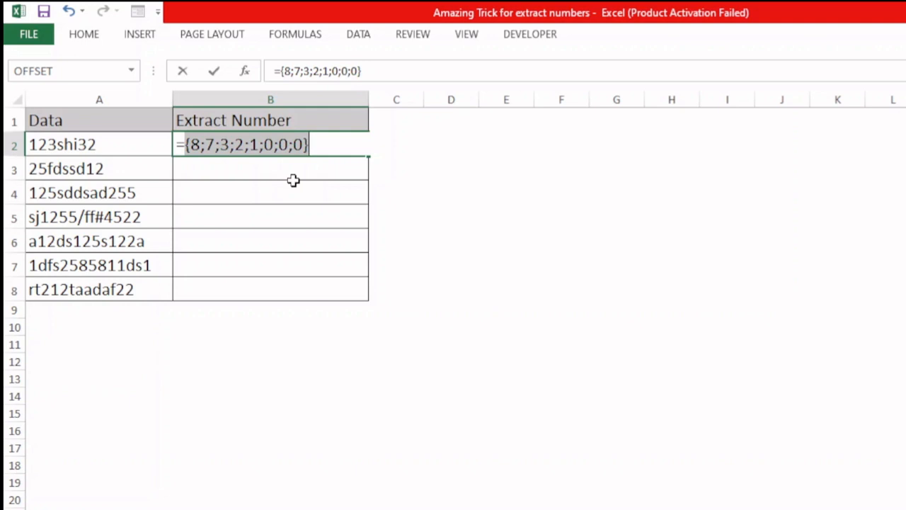
{"action": "key", "text": "ctrl+z"}
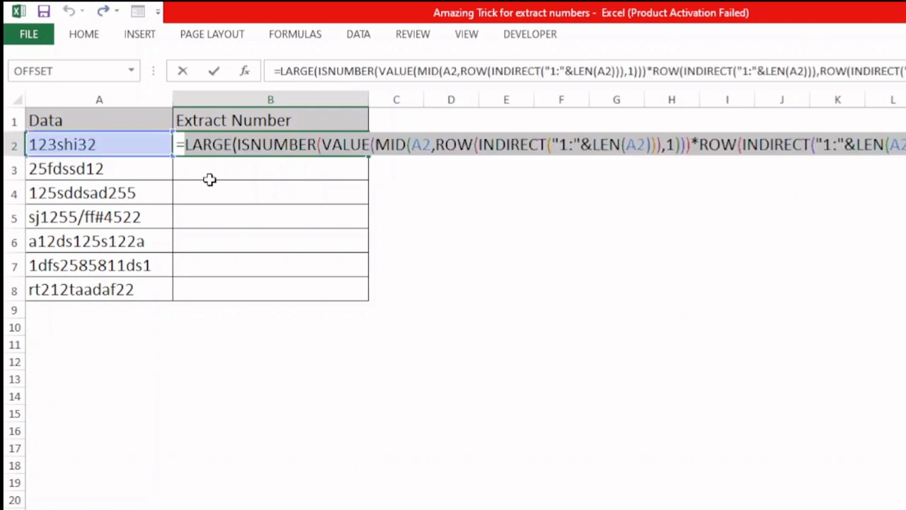
Wrap the LARGE expression in an outer MID function with A2 as its text argument.
{"action": "left_click", "coordinate": [185, 145]}
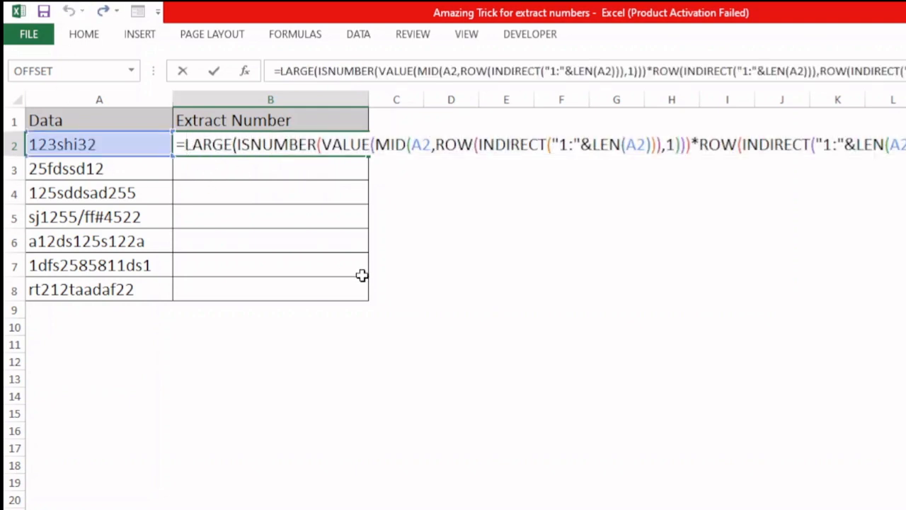
{"action": "type", "text": "mid"}
{"action": "key", "text": "Tab"}
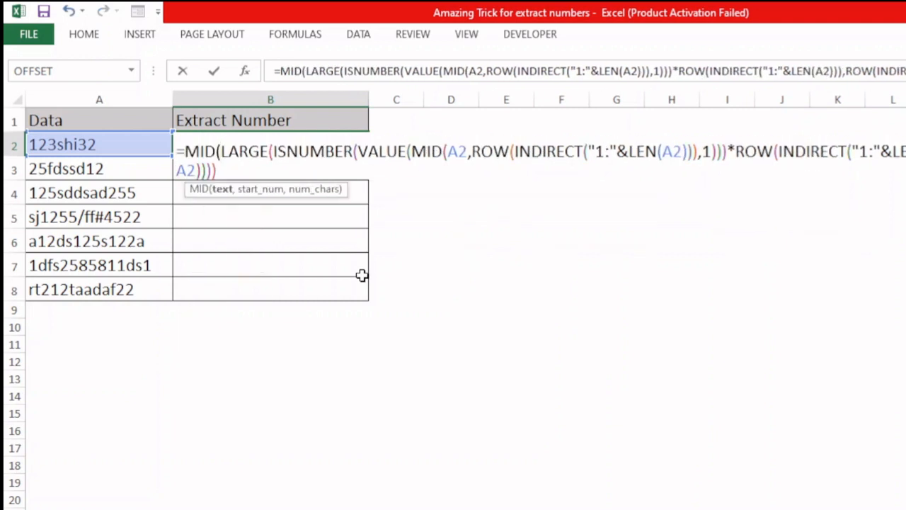
{"action": "left_click", "coordinate": [97, 145]}
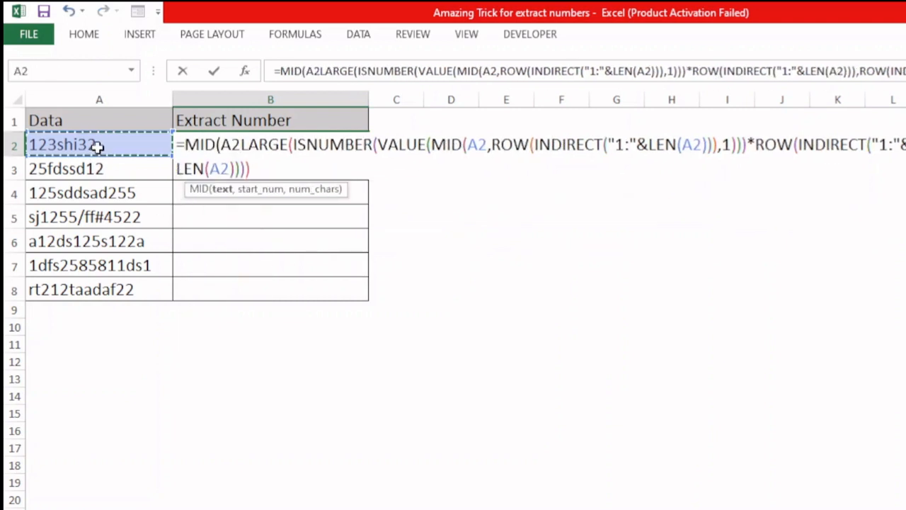
{"action": "type", "text": ","}
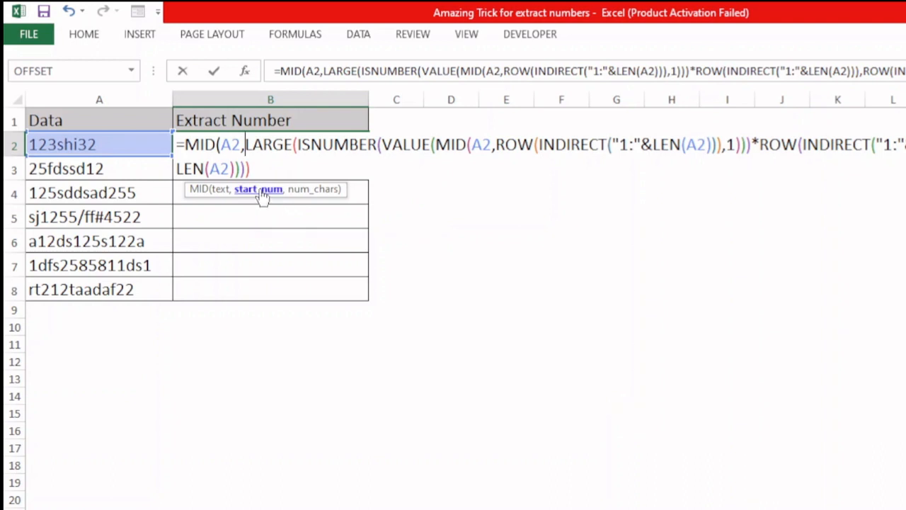
{"action": "key", "text": "ctrl+shift+End"}
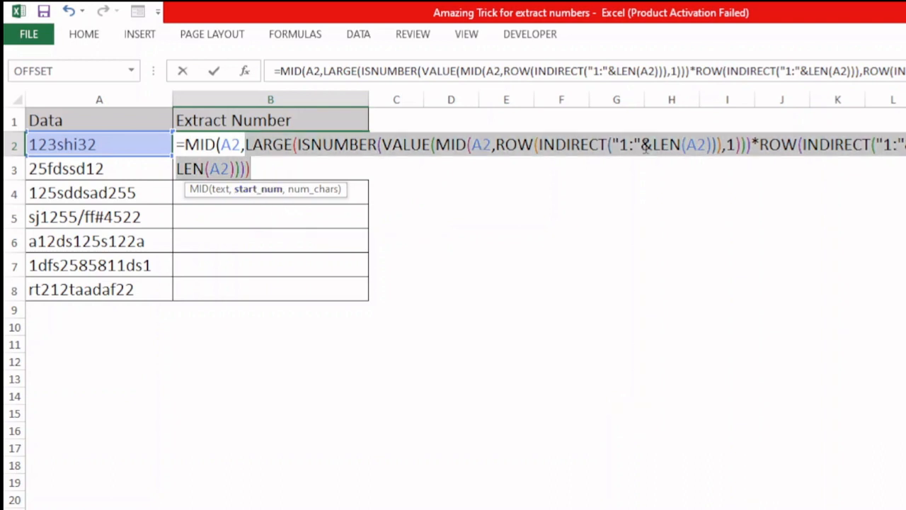
Add 1 as the MID function's character count and close its parentheses.
{"action": "left_click", "coordinate": [254, 168]}
{"action": "type", "text": ","}
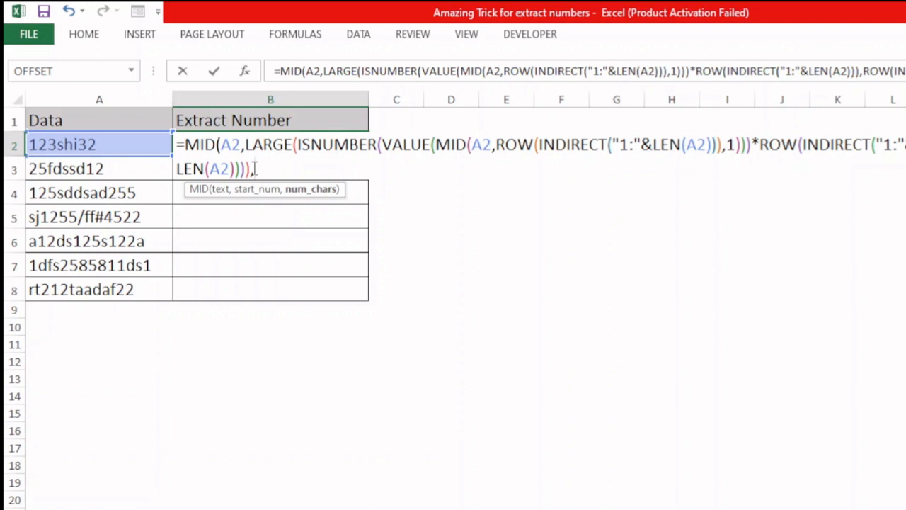
{"action": "type", "text": "1"}
{"action": "type", "text": ")"}
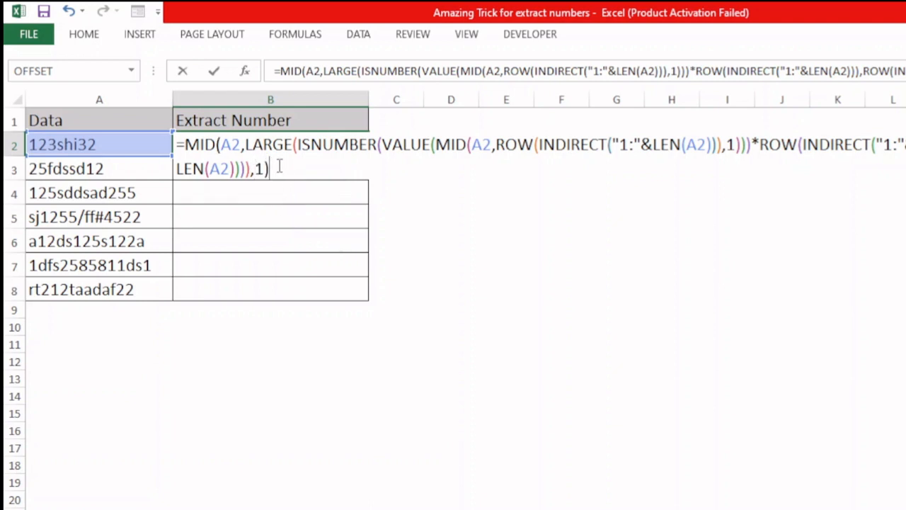
Evaluate the whole MID formula in place to preview its array, then undo the evaluation.
{"action": "key", "text": "ctrl+shift+Home"}
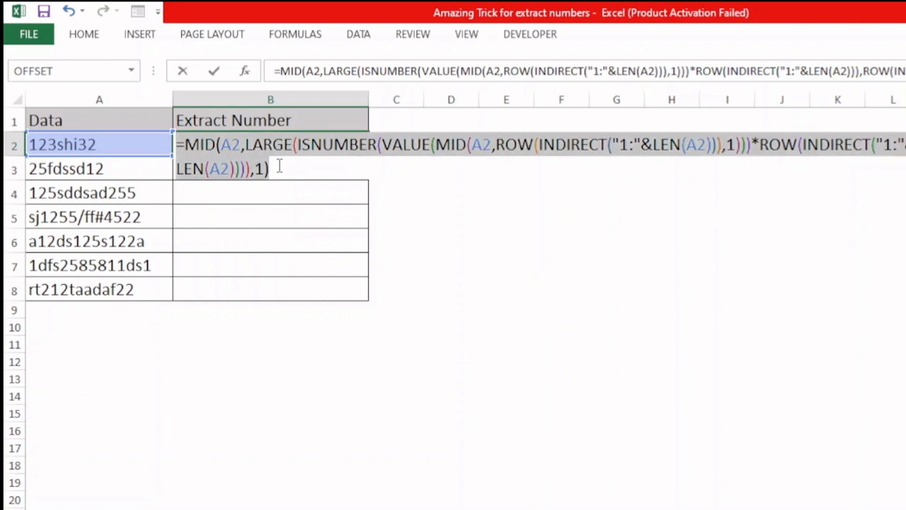
{"action": "key", "text": "F9"}
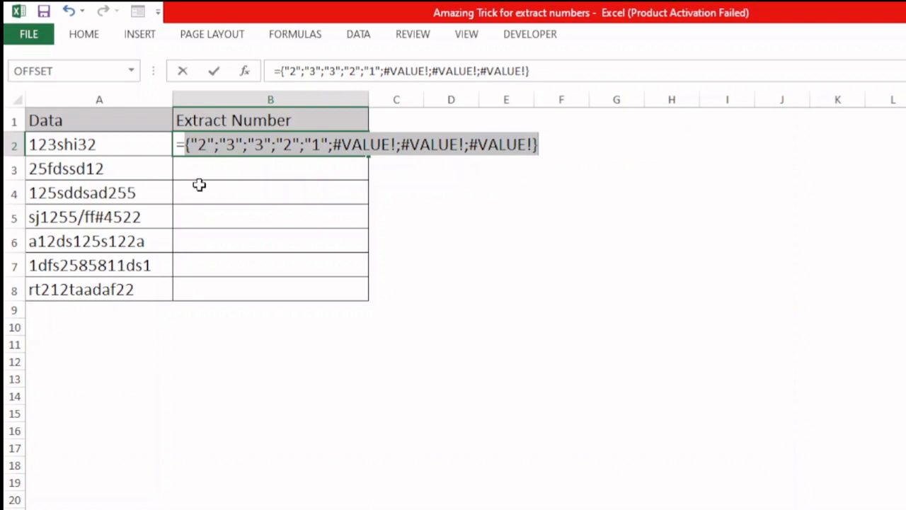
{"action": "key", "text": "ctrl+z"}
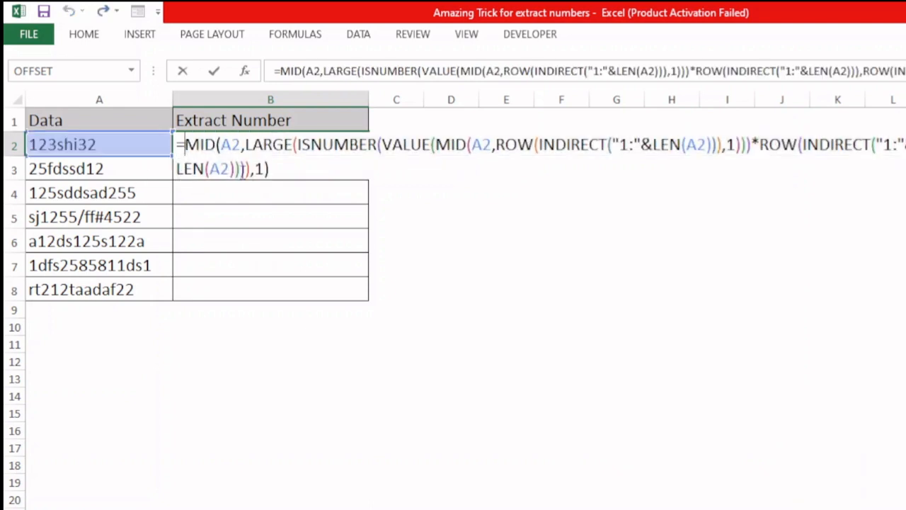
Wrap the MID formula in IFERROR with 0 as the value returned on error.
{"action": "key", "text": "ctrl+Home"}
{"action": "key", "text": "Right"}
{"action": "type", "text": "iferr"}
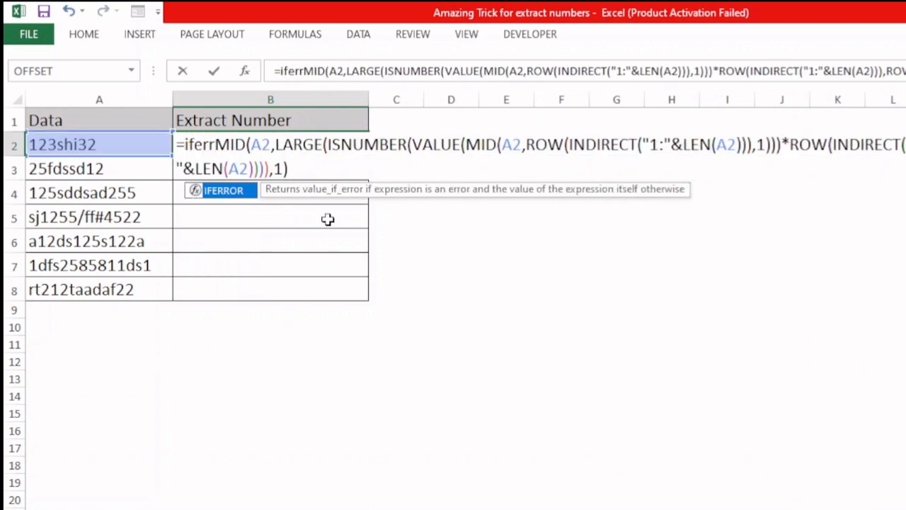
{"action": "key", "text": "Tab"}
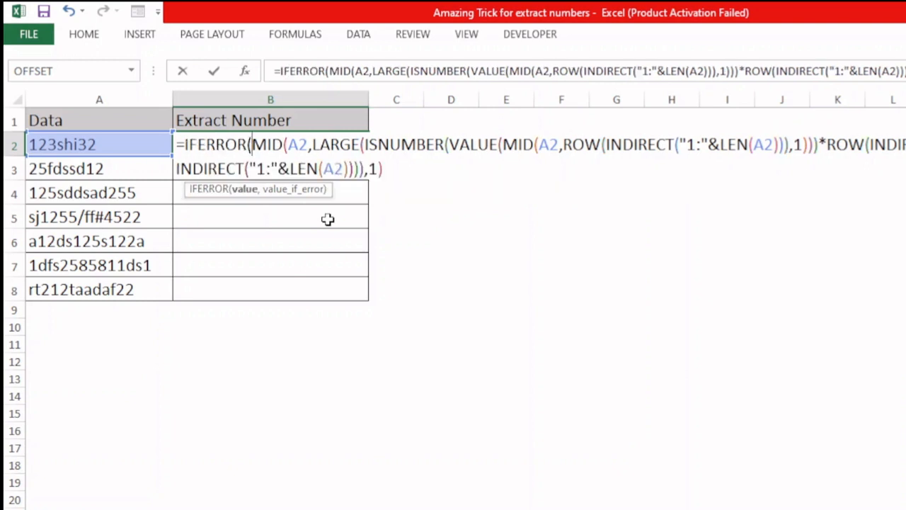
{"action": "left_click", "coordinate": [394, 173]}
{"action": "type", "text": ","}
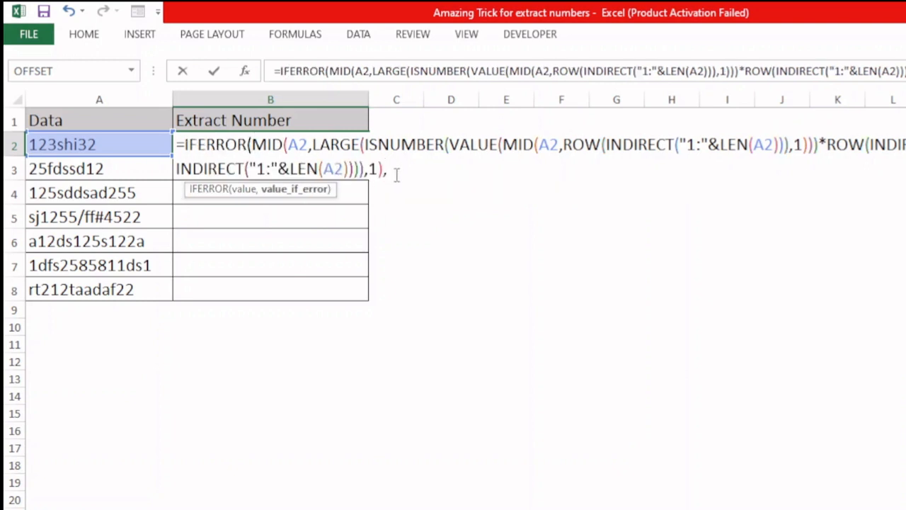
{"action": "type", "text": "0)"}
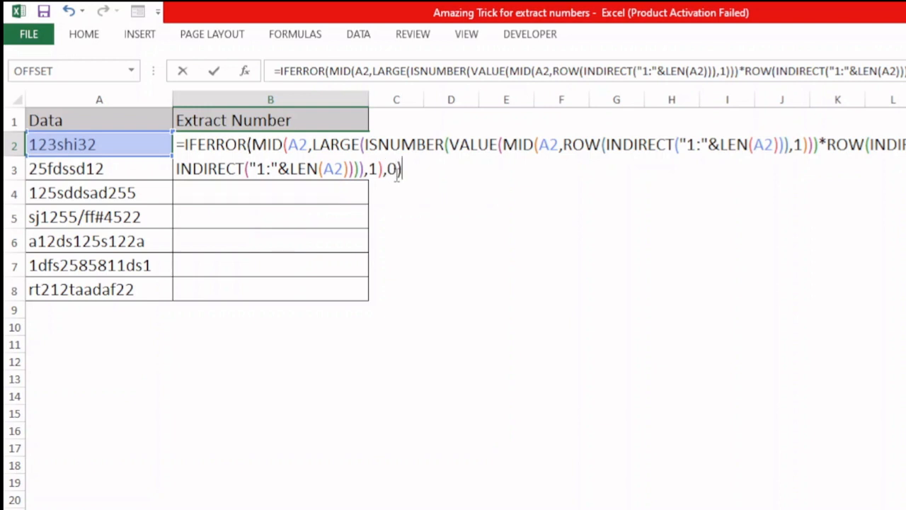
Evaluate the IFERROR formula in place to preview its array, then undo the evaluation.
{"action": "key", "text": "ctrl+shift+Home"}
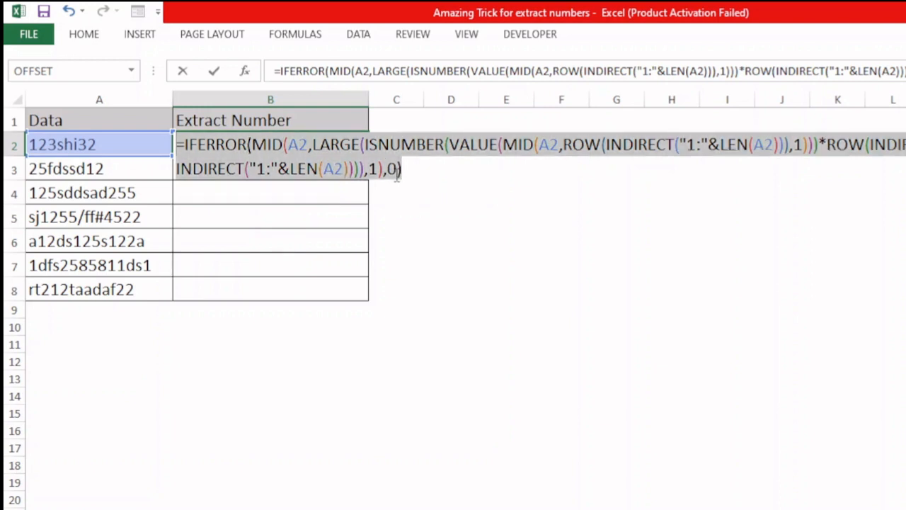
{"action": "key", "text": "F9"}
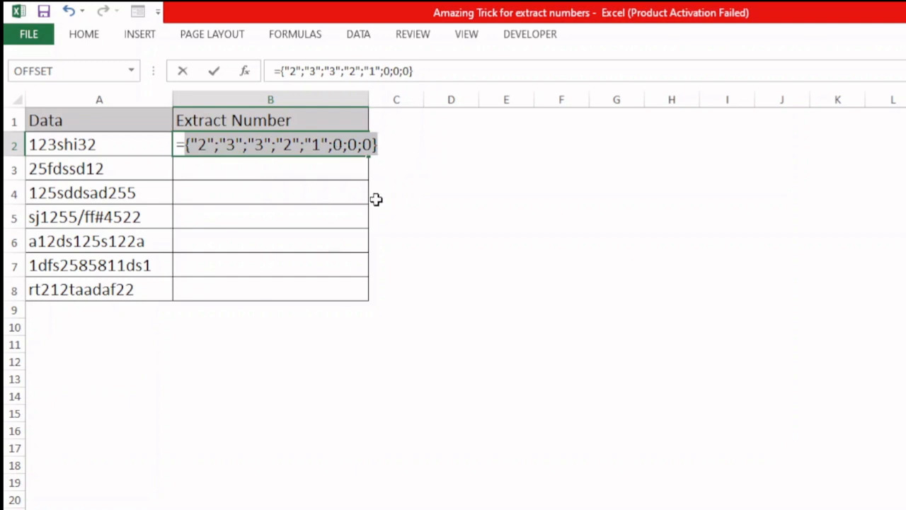
{"action": "key", "text": "ctrl+z"}
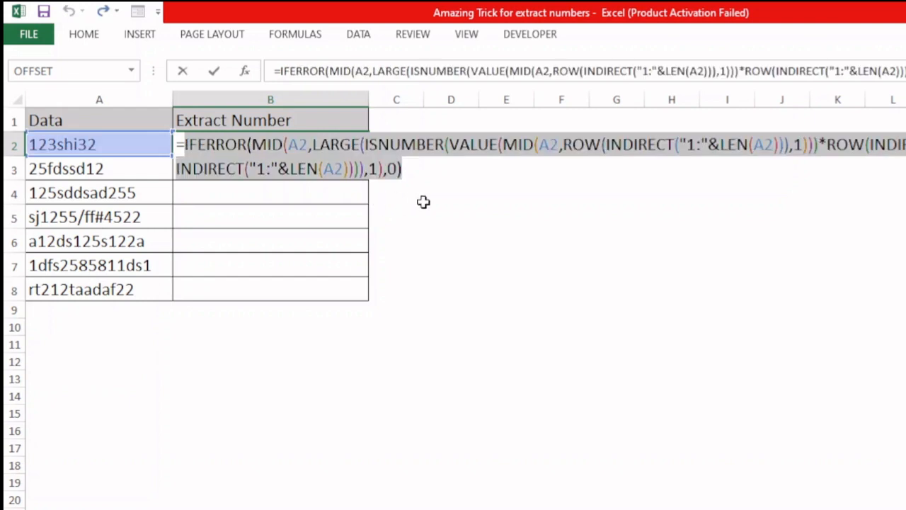
Append *10^ after the IFERROR and paste the copied ROW(INDIRECT("1:"&LEN(A2))) expression as the exponent.
{"action": "left_click", "coordinate": [405, 170]}
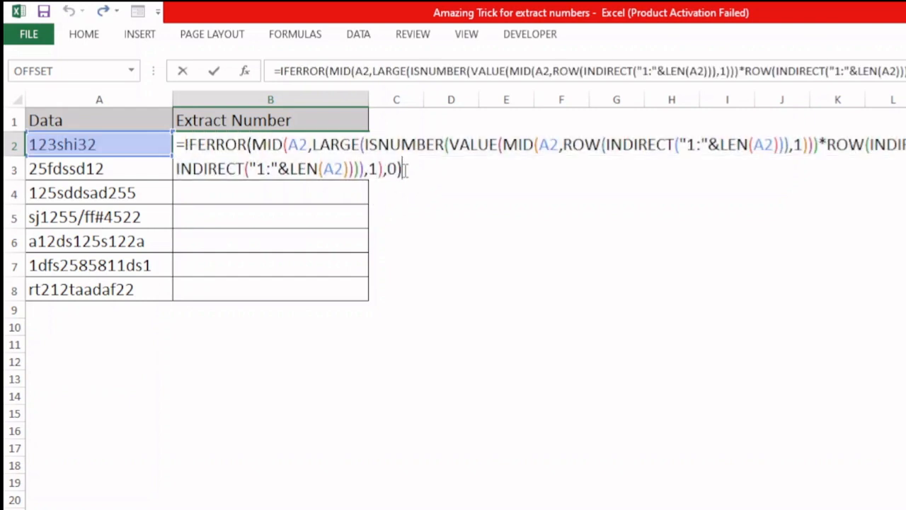
{"action": "left_click", "coordinate": [826, 145]}
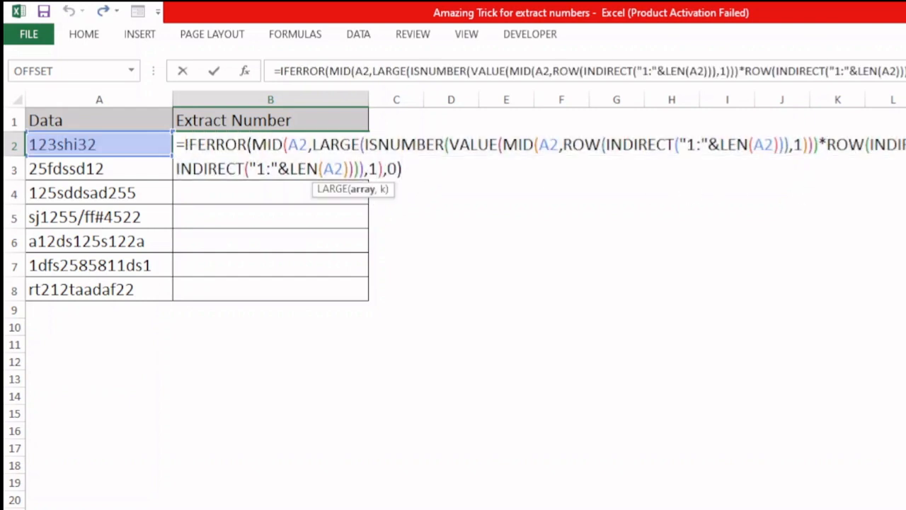
{"action": "key", "text": "shift+Right"}
{"action": "key", "text": "shift+Right"}
{"action": "key", "text": "shift+Right"}
{"action": "key", "text": "shift+Right"}
{"action": "key", "text": "shift+Right"}
{"action": "key", "text": "shift+Right"}
{"action": "key", "text": "shift+Right"}
{"action": "key", "text": "shift+Right"}
{"action": "key", "text": "shift+Right"}
{"action": "key", "text": "shift+Right"}
{"action": "key", "text": "shift+Right"}
{"action": "key", "text": "shift+Right"}
{"action": "key", "text": "shift+Right"}
{"action": "key", "text": "shift+Right"}
{"action": "key", "text": "shift+Right"}
{"action": "key", "text": "shift+Right"}
{"action": "key", "text": "shift+Right"}
{"action": "key", "text": "shift+Right"}
{"action": "key", "text": "shift+Right"}
{"action": "key", "text": "shift+Right"}
{"action": "key", "text": "ctrl+c"}
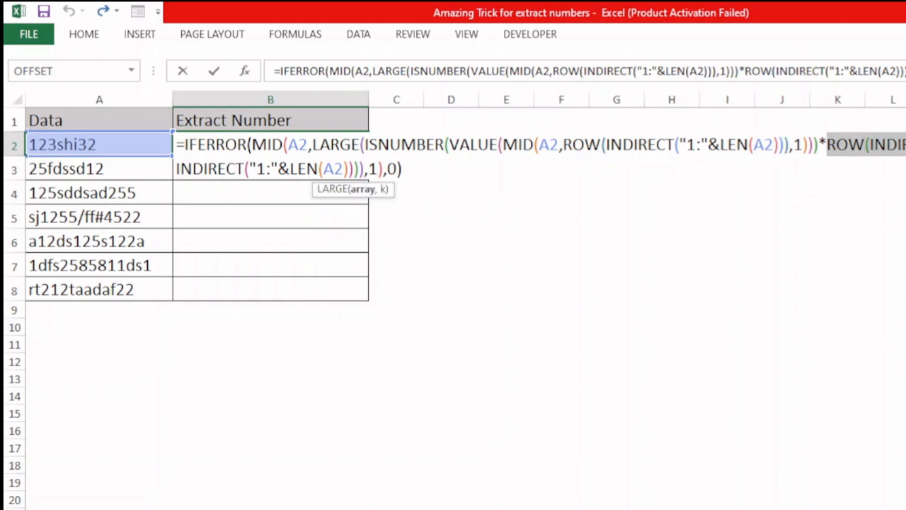
{"action": "left_click", "coordinate": [417, 177]}
{"action": "type", "text": "*"}
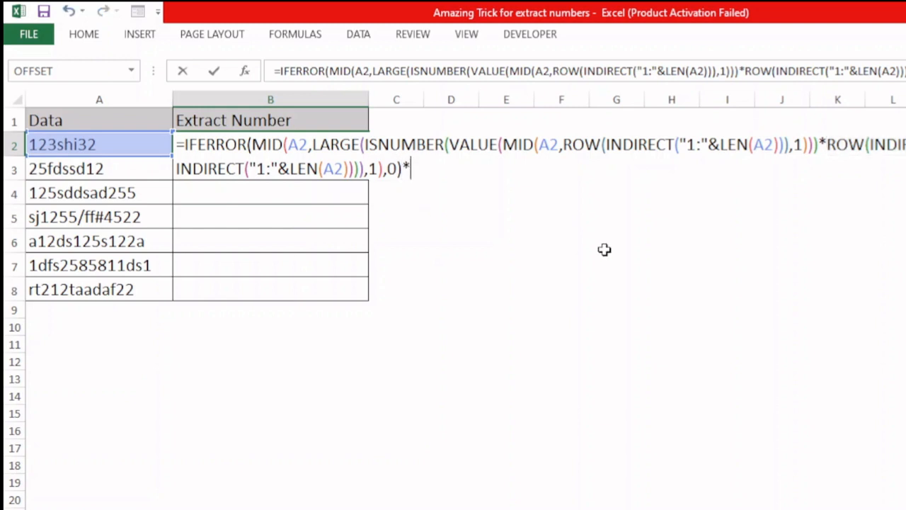
{"action": "type", "text": "10^"}
{"action": "key", "text": "ctrl+v"}
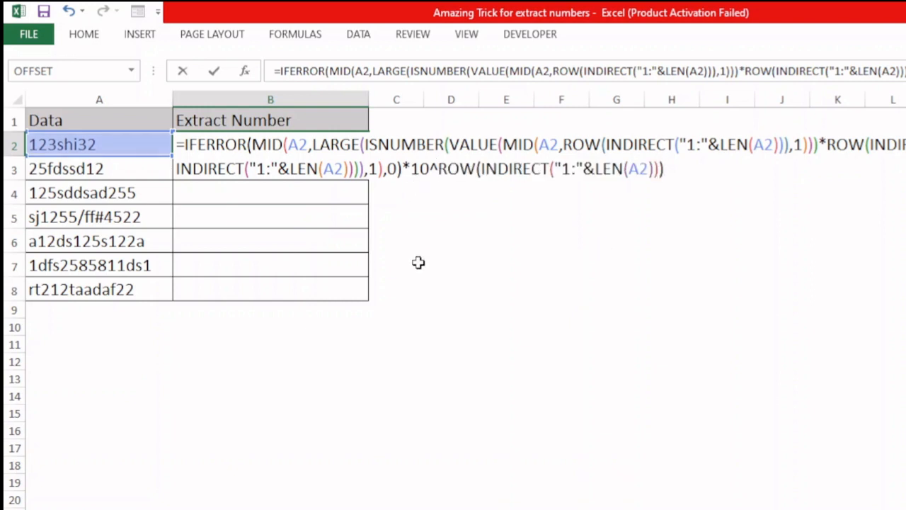
Evaluate the pasted ROW exponent in place, then undo the evaluation.
{"action": "left_click_drag", "start_coordinate": [437, 168], "coordinate": [729, 192]}
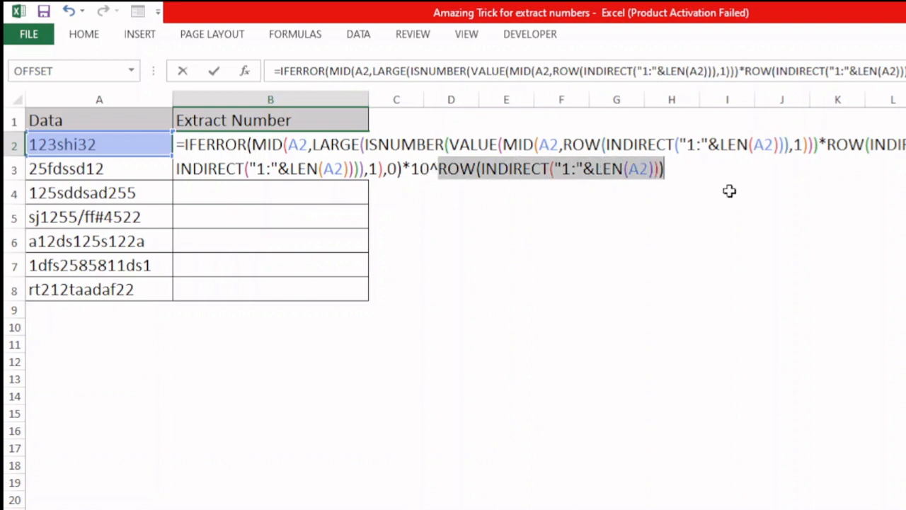
{"action": "key", "text": "F9"}
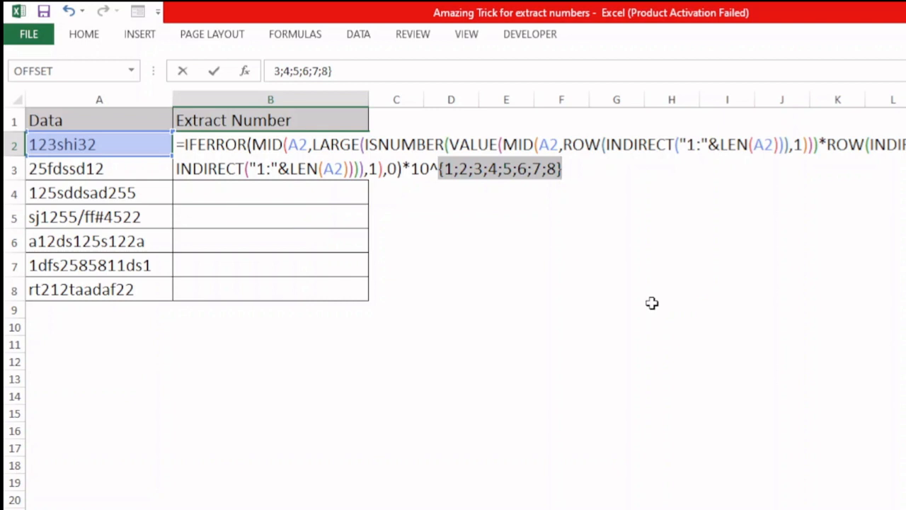
{"action": "key", "text": "ctrl+z"}
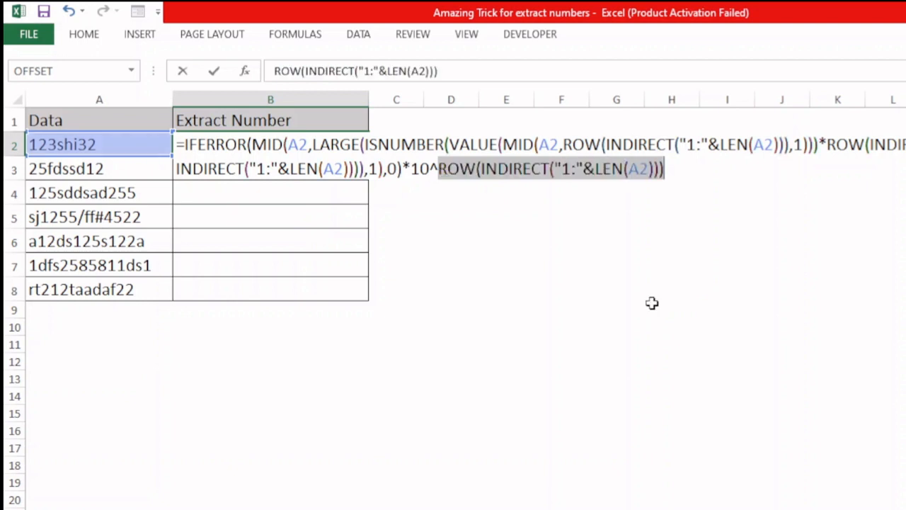
Change the exponent to (ROW(INDIRECT("1:"&LEN(A2)))-1) by adding parentheses and subtracting 1.
{"action": "left_click", "coordinate": [439, 174]}
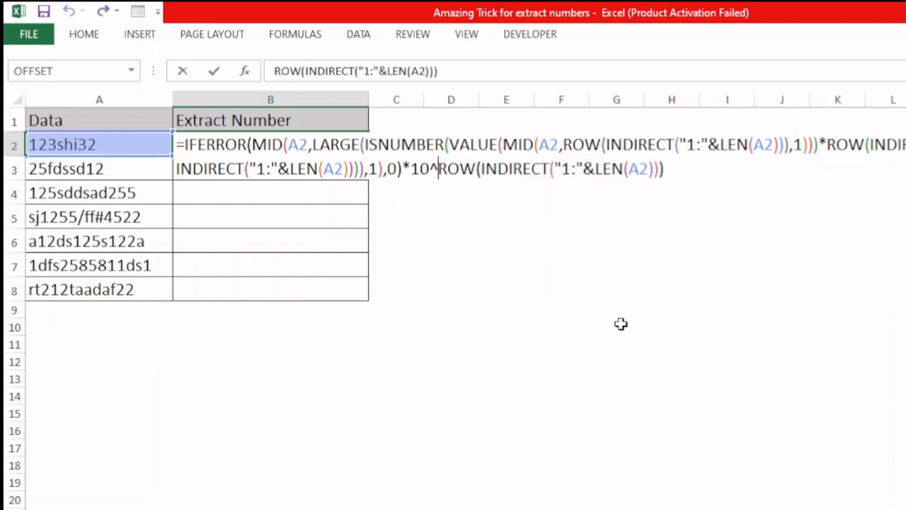
{"action": "type", "text": "("}
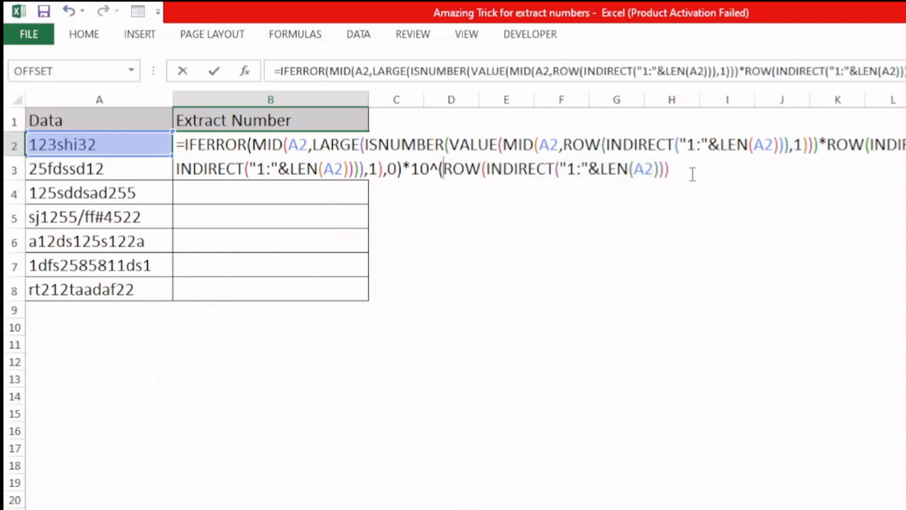
{"action": "type", "text": "-1"}
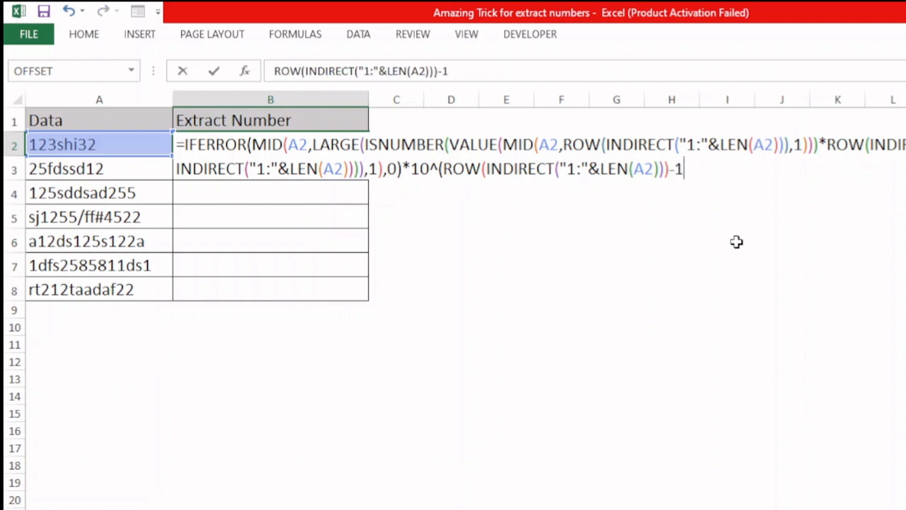
{"action": "type", "text": ")"}
Evaluate the adjusted exponent and then the whole 10^ power term in place, undoing each evaluation.
{"action": "left_click_drag", "start_coordinate": [439, 170], "coordinate": [758, 191]}
{"action": "key", "text": "F9"}
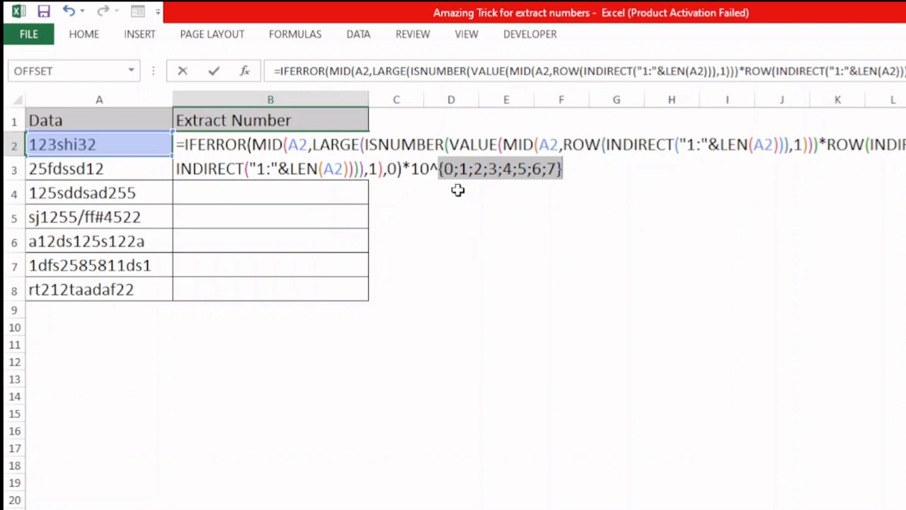
{"action": "key", "text": "ctrl+z"}
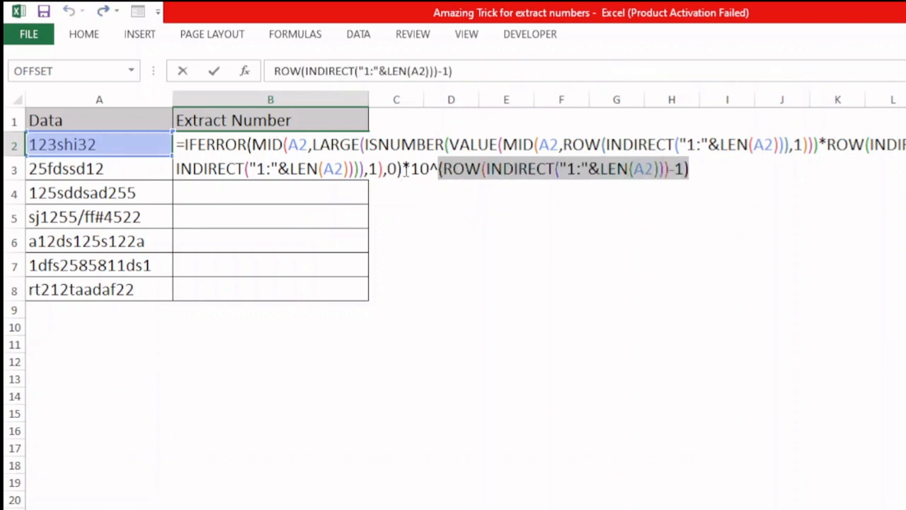
{"action": "left_click_drag", "start_coordinate": [410, 169], "coordinate": [759, 182]}
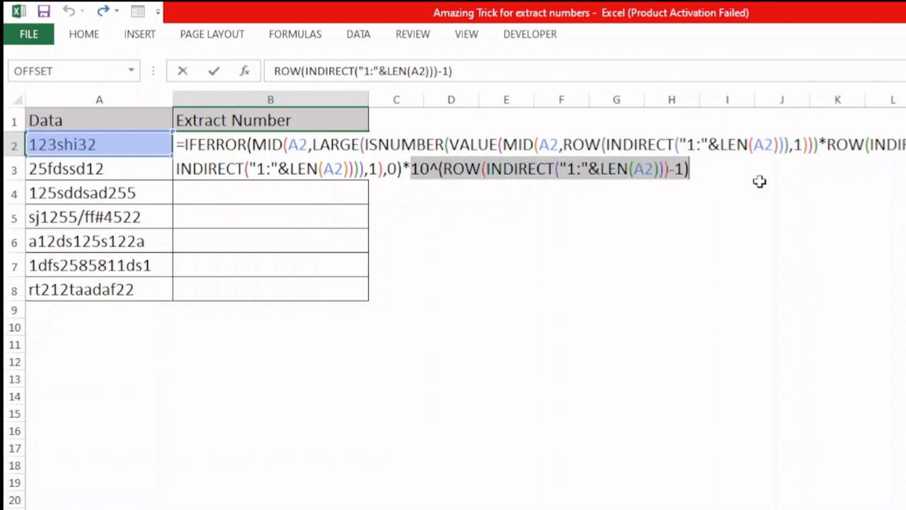
{"action": "key", "text": "F9"}
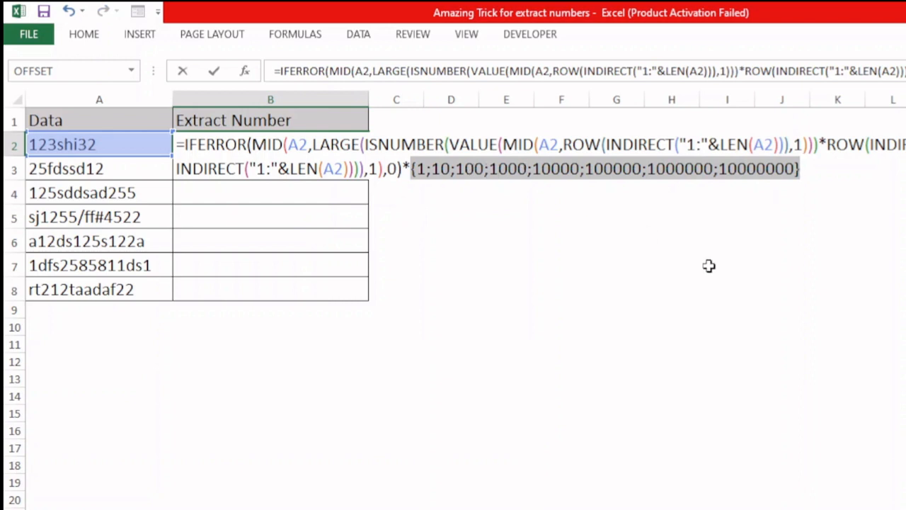
{"action": "key", "text": "ctrl+z"}
{"action": "left_click", "coordinate": [705, 174]}
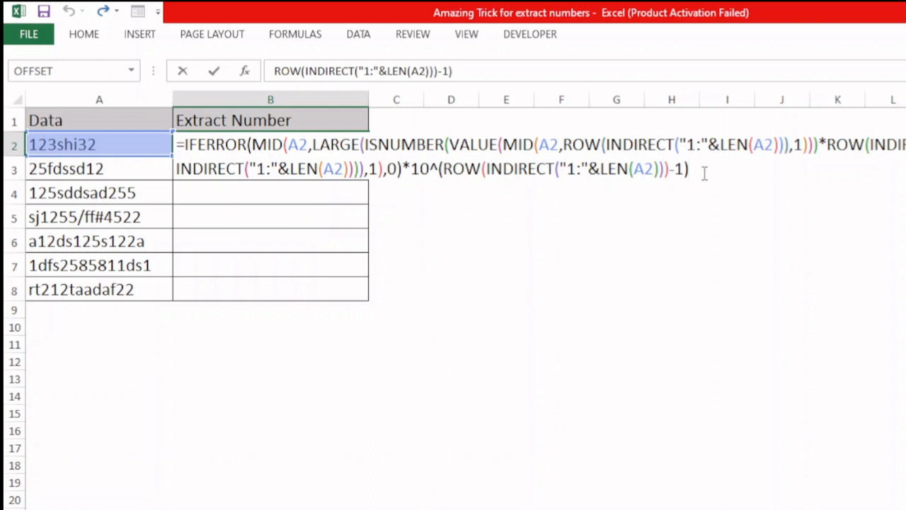
Evaluate the entire formula in place to preview the place-value array, then undo the evaluation.
{"action": "key", "text": "ctrl+shift+Home"}
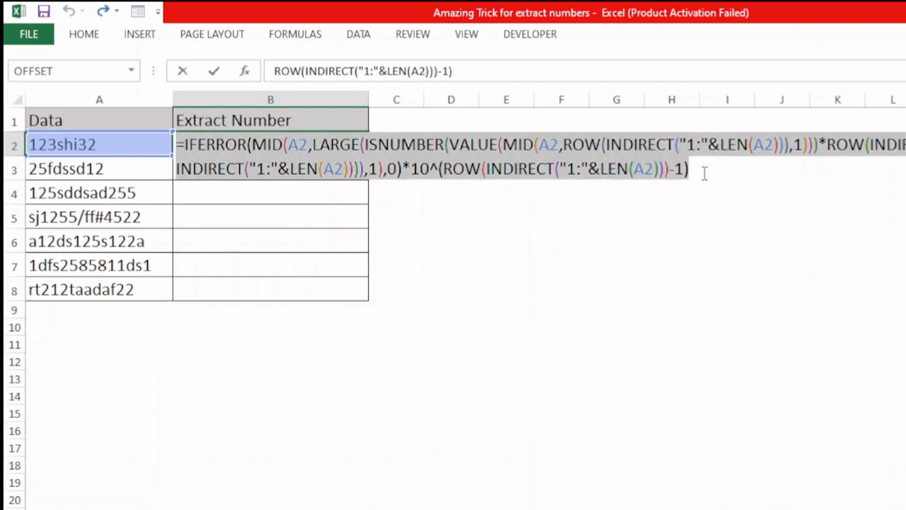
{"action": "key", "text": "F9"}
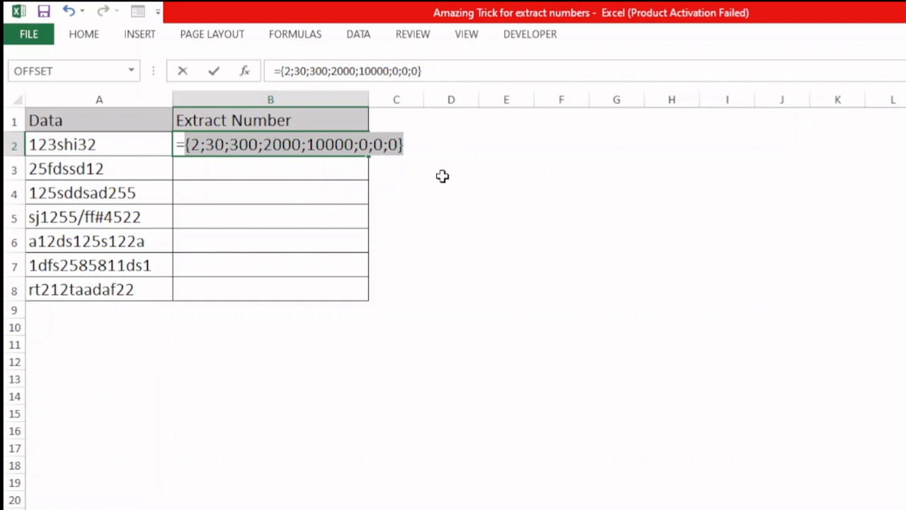
{"action": "key", "text": "ctrl+z"}
Wrap the whole formula in SUM, confirm it as an array formula, and fill it down to B8.
{"action": "left_click", "coordinate": [185, 145]}
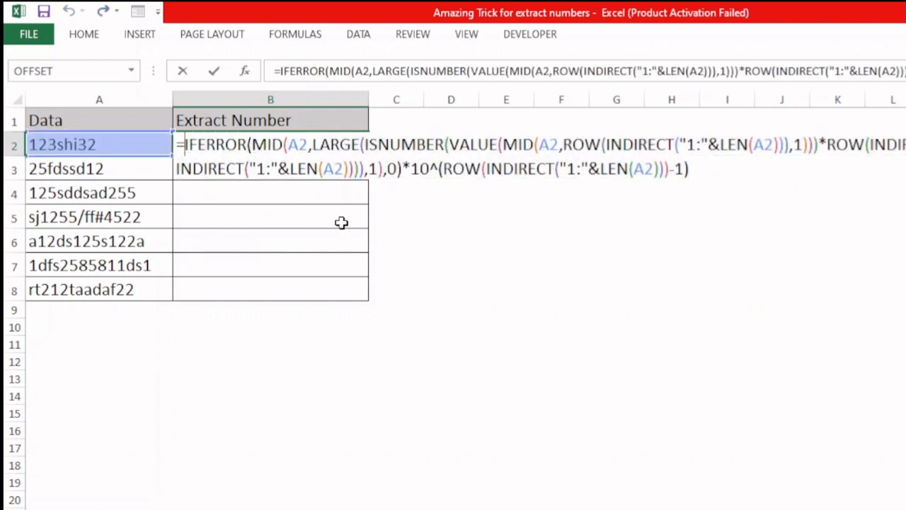
{"action": "type", "text": "sum"}
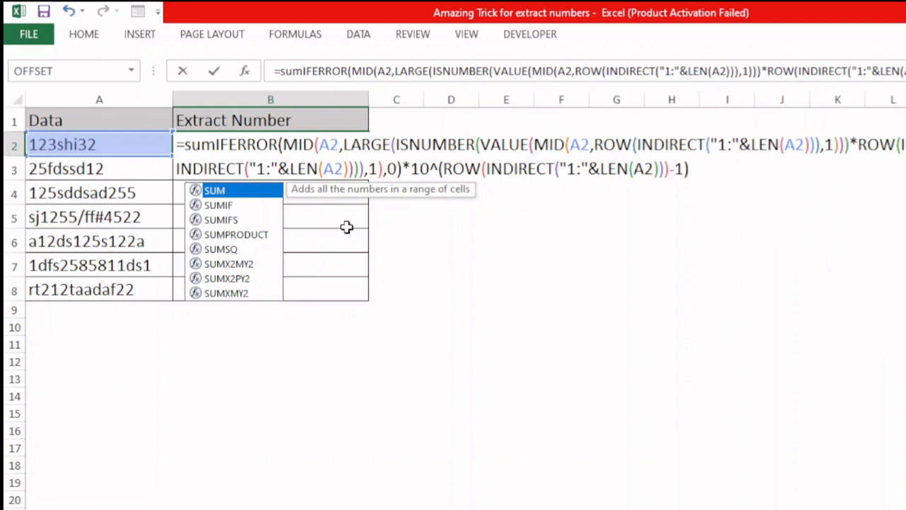
{"action": "key", "text": "Tab"}
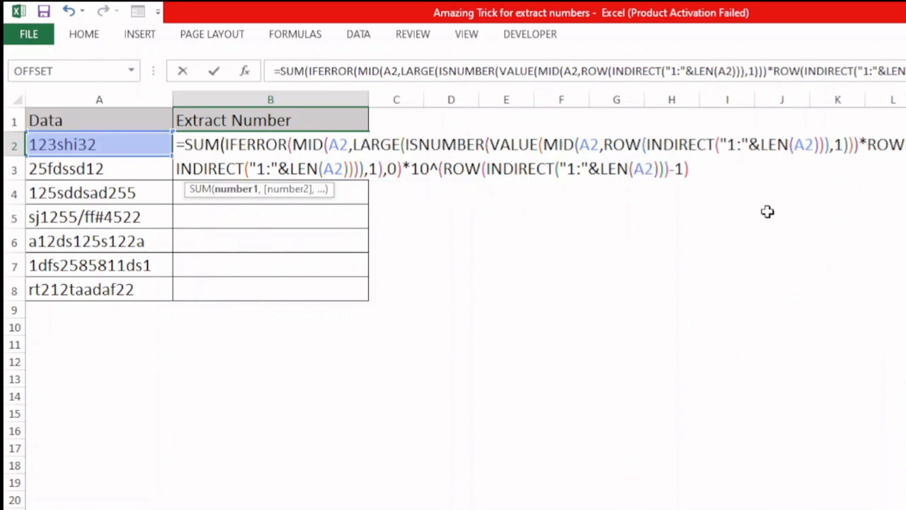
{"action": "left_click", "coordinate": [701, 171]}
{"action": "type", "text": ")"}
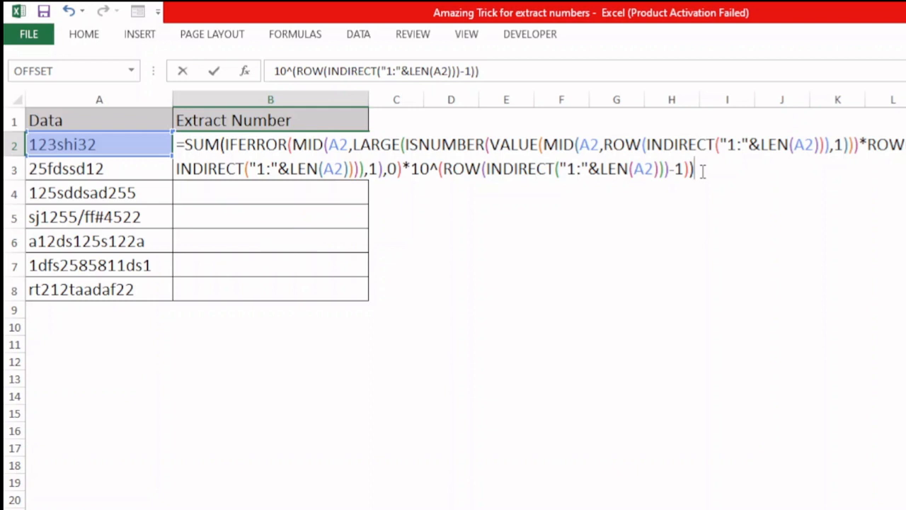
{"action": "key", "text": "ctrl+shift+Return"}
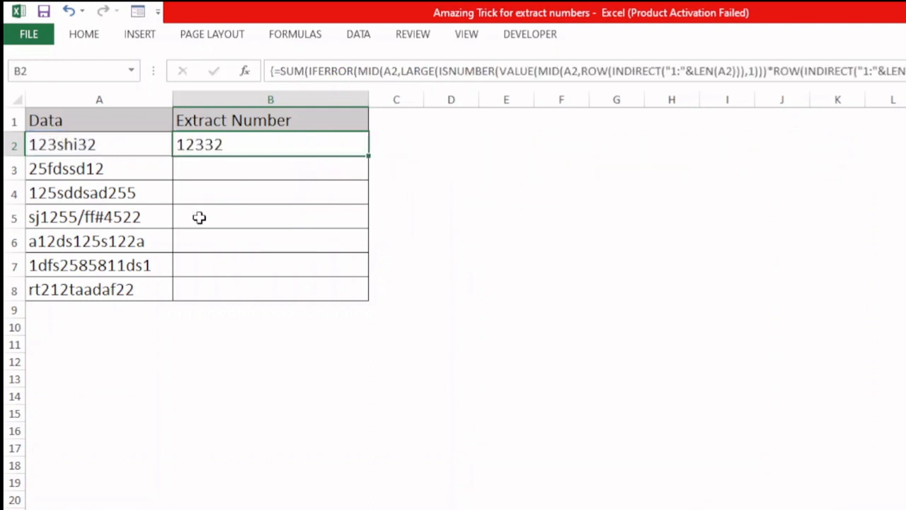
{"action": "left_click_drag", "start_coordinate": [368, 156], "coordinate": [368, 301]}
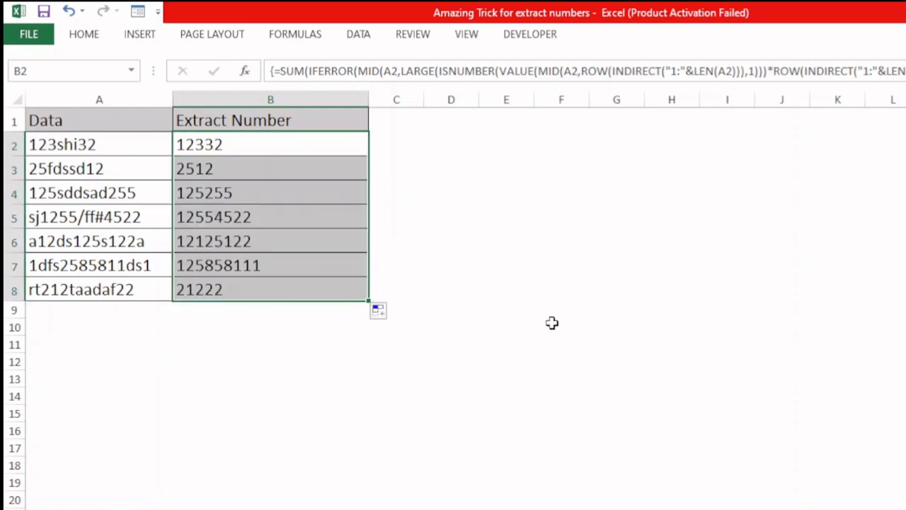